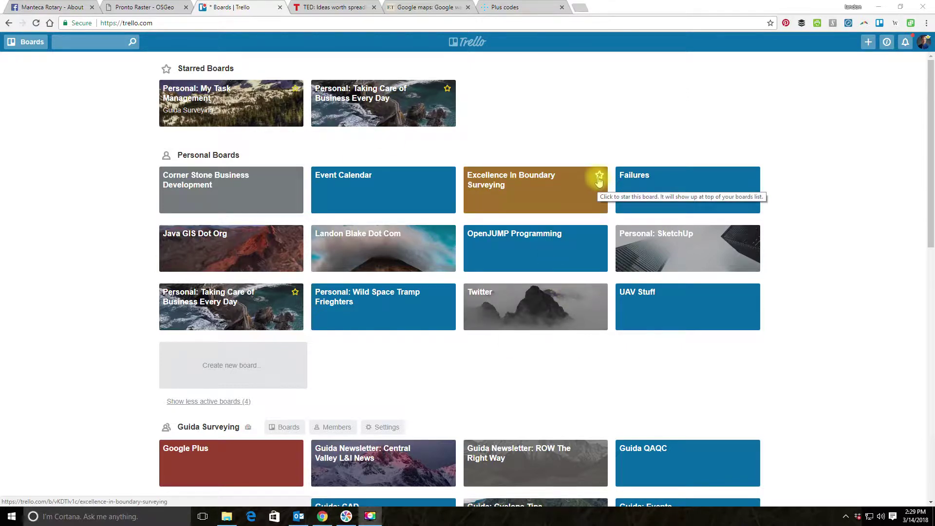
Star the Excellence In Boundary Surveying board, and remove its star again.
{"action": "left_click", "coordinate": [599, 177]}
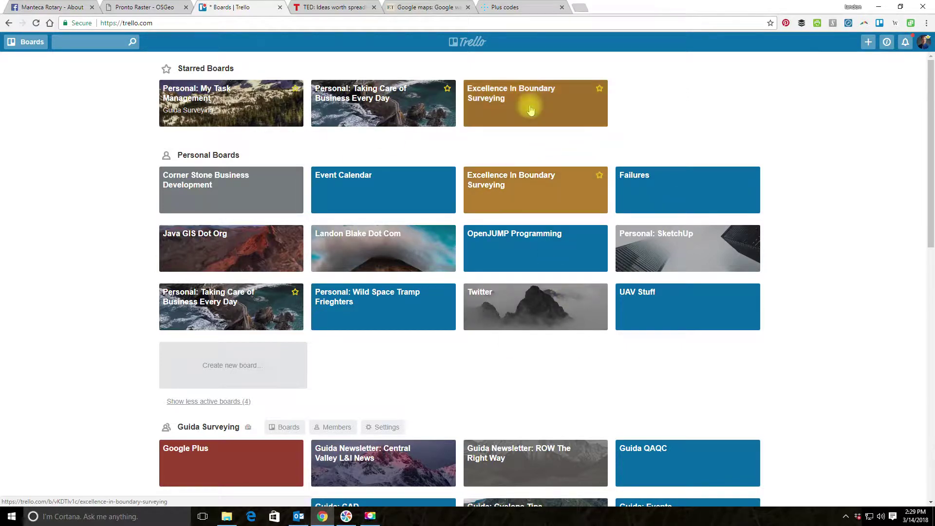
{"action": "left_click", "coordinate": [599, 88]}
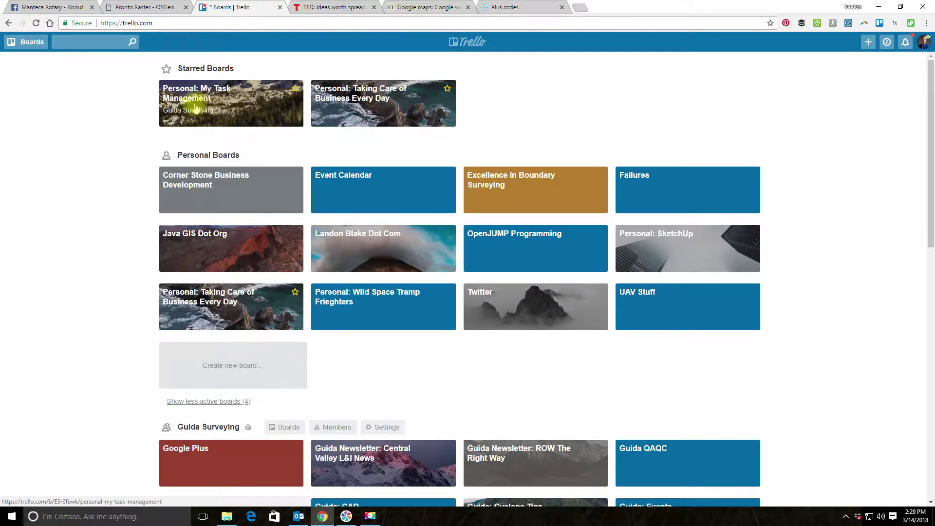
Open the Personal: My Task Management board and view the labels of the laser scanning field note forms card.
{"action": "left_click", "coordinate": [250, 111]}
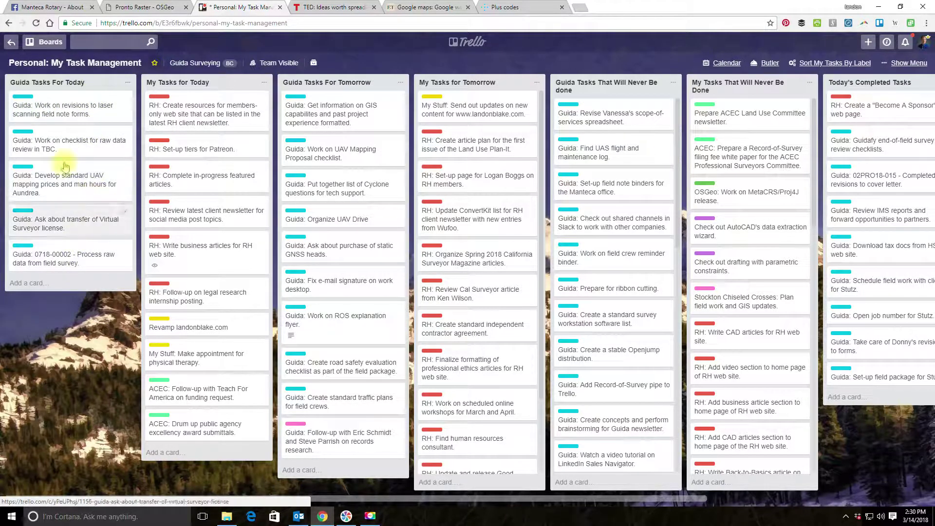
{"action": "left_click", "coordinate": [30, 107]}
{"action": "left_click", "coordinate": [621, 136]}
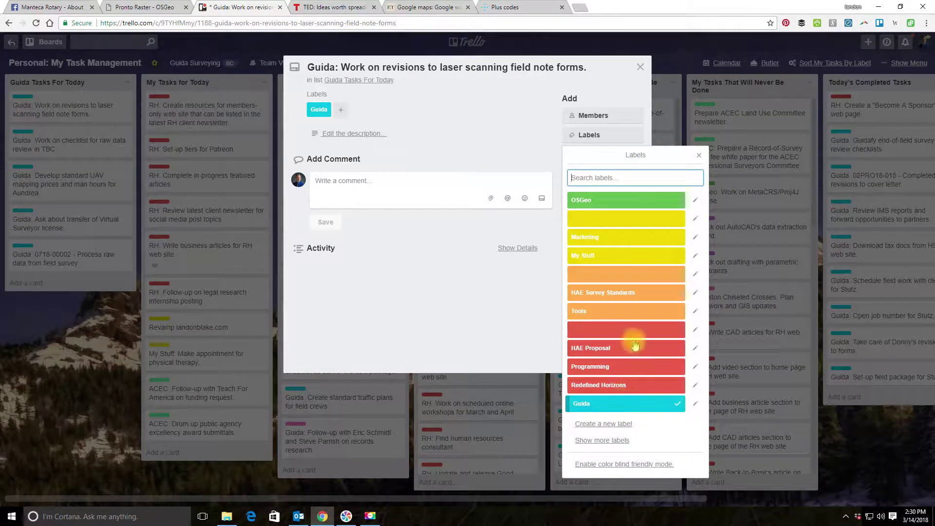
{"action": "left_click", "coordinate": [700, 156]}
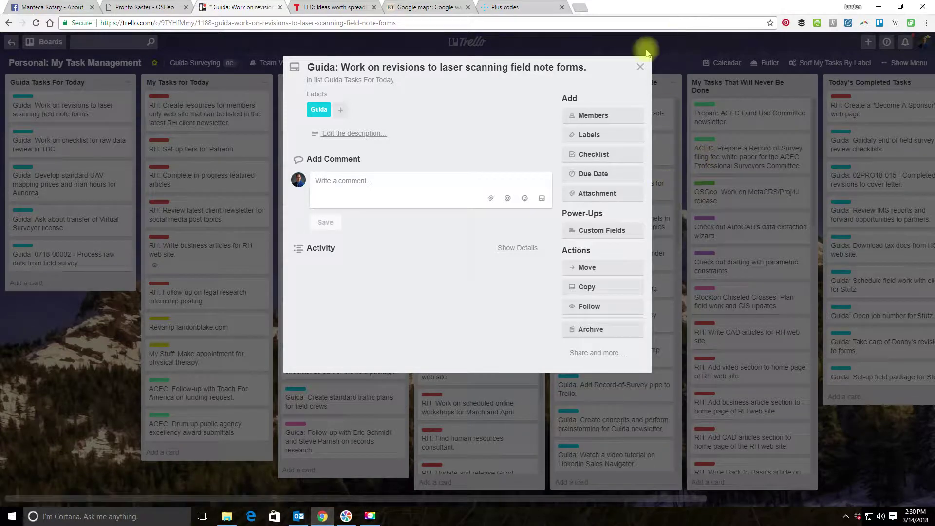
{"action": "left_click", "coordinate": [641, 67]}
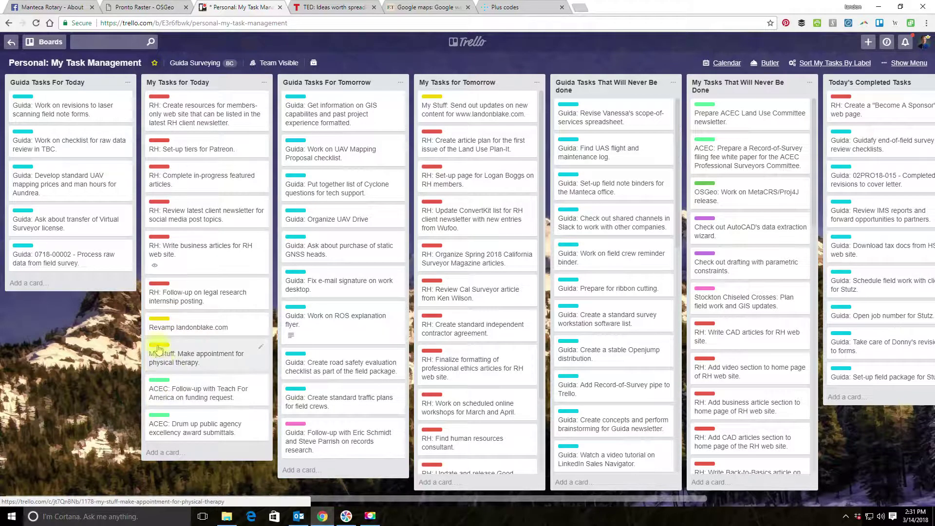
Add the prefix "My Stuff:" to the title of the website revamp card in My Tasks for Today.
{"action": "left_click", "coordinate": [160, 329]}
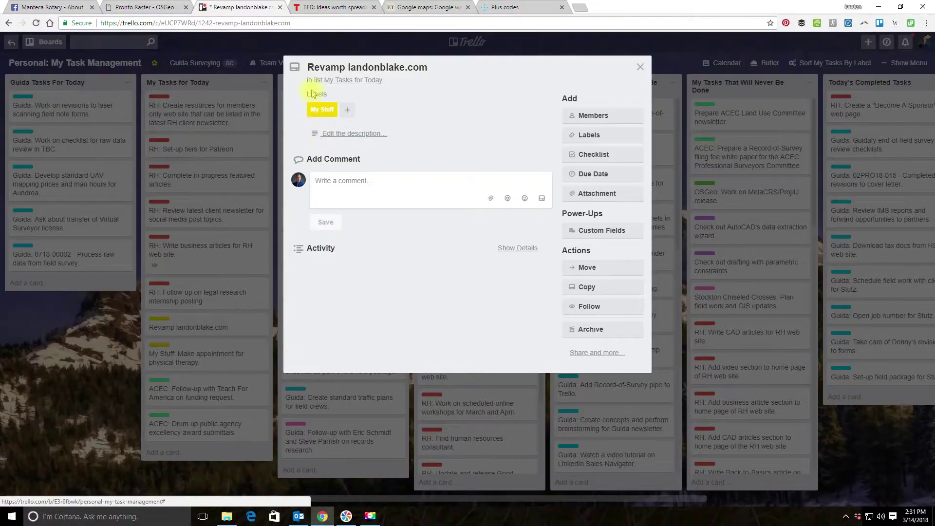
{"action": "left_click", "coordinate": [309, 66]}
{"action": "type", "text": "My Stuff:"}
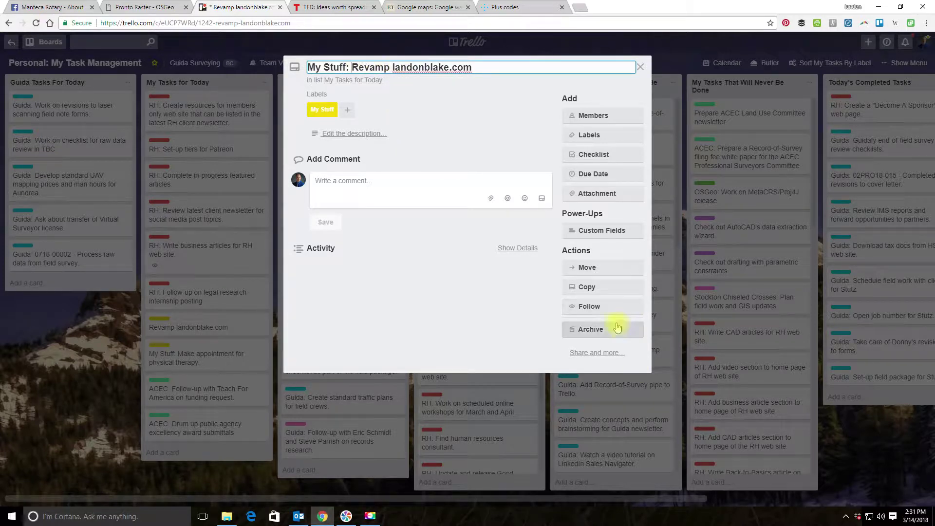
{"action": "left_click", "coordinate": [658, 69]}
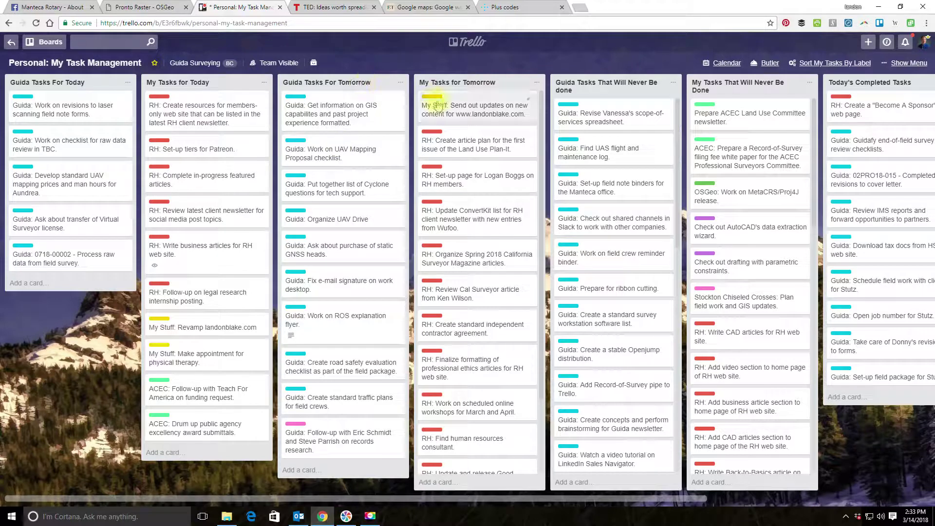
Rename the Guida list of tasks that will never be done as "Guida Tasks That Will Never Be Done".
{"action": "left_click", "coordinate": [561, 88]}
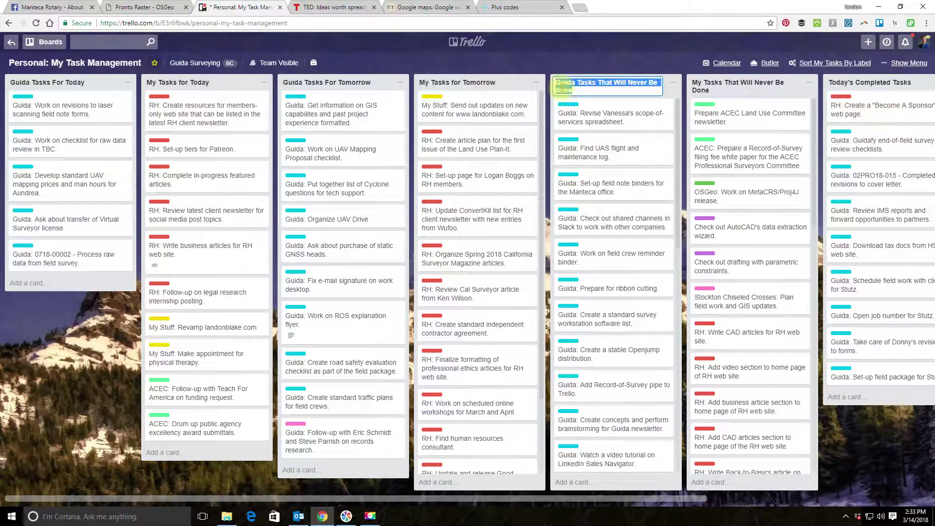
{"action": "left_click", "coordinate": [556, 87]}
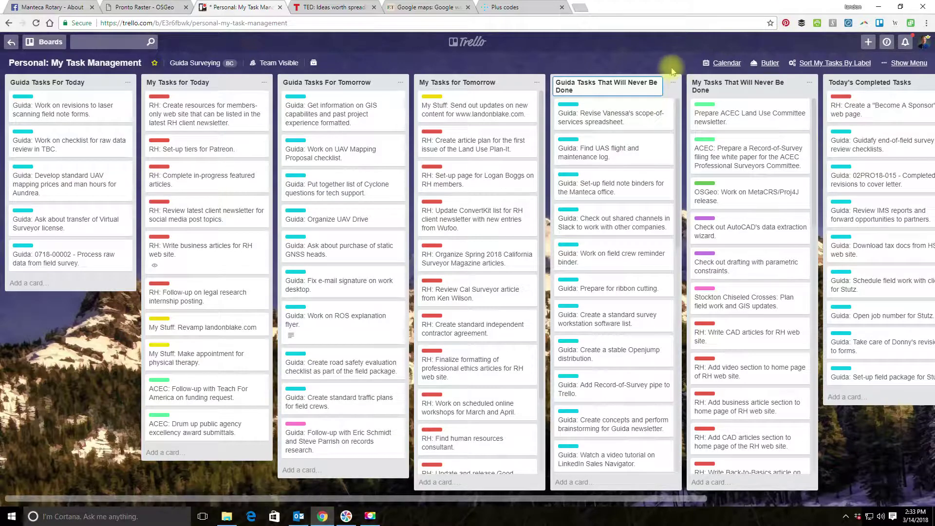
{"action": "key", "text": "Return"}
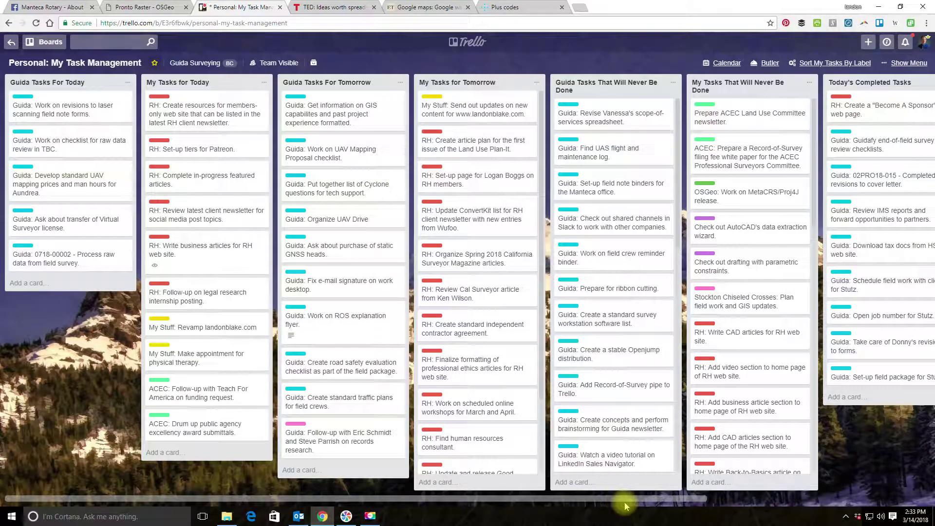
Archive and permanently delete the "Guida: Set-up field package" card at the end of the Today's Completed Tasks list.
{"action": "left_click_drag", "start_coordinate": [616, 500], "coordinate": [688, 497]}
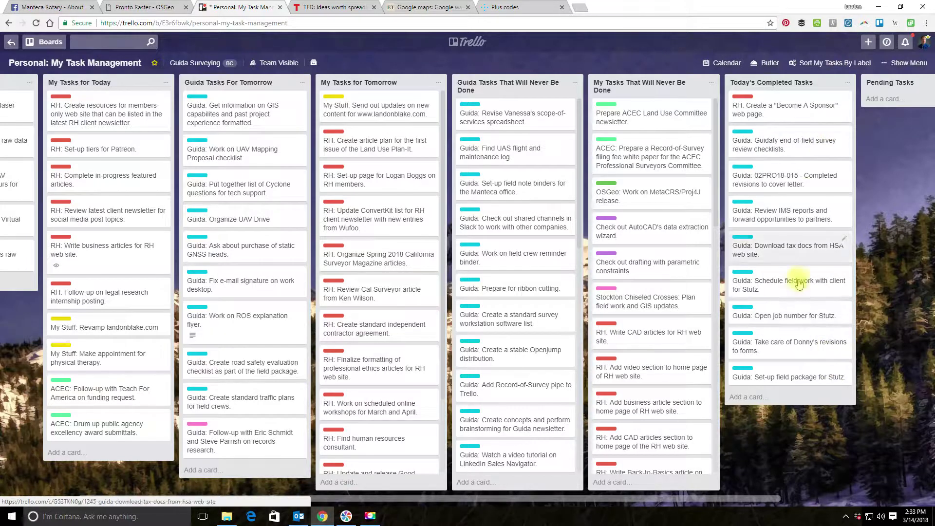
{"action": "left_click", "coordinate": [811, 379]}
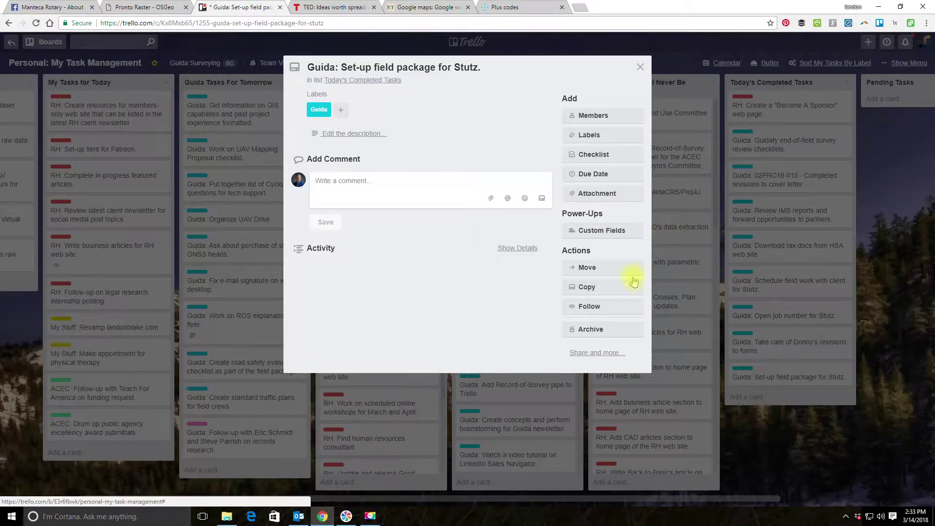
{"action": "left_click", "coordinate": [619, 334]}
{"action": "left_click", "coordinate": [621, 376]}
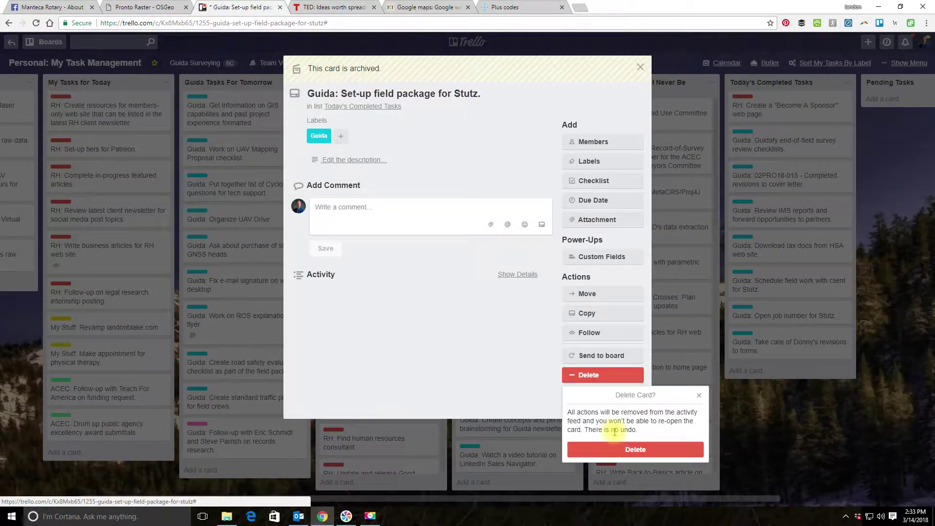
{"action": "left_click", "coordinate": [628, 451]}
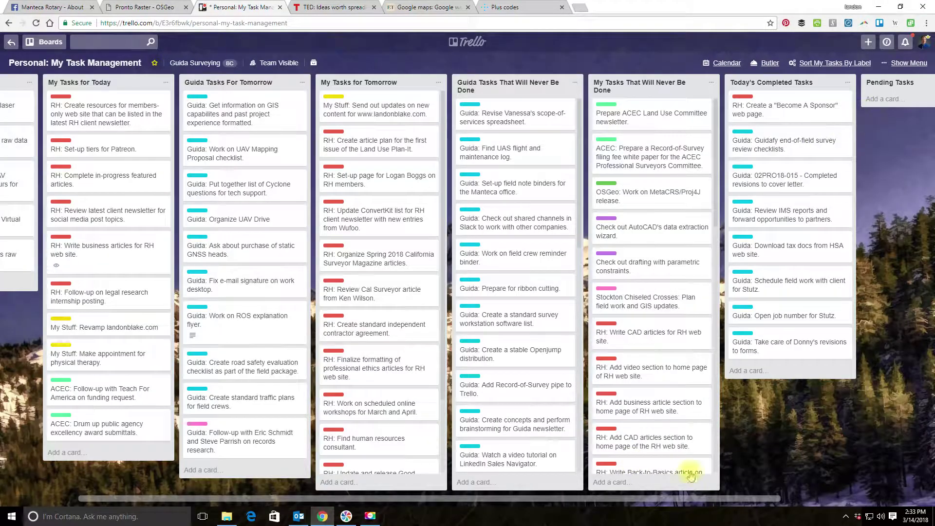
Move the Pending Tasks list ahead of the Today's Completed Tasks list.
{"action": "left_click_drag", "start_coordinate": [715, 499], "coordinate": [819, 497]}
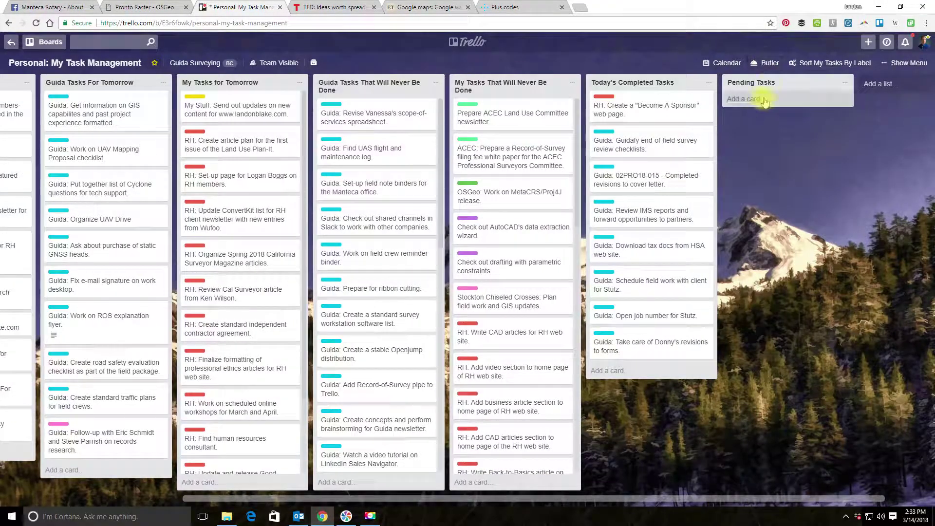
{"action": "left_click_drag", "start_coordinate": [778, 88], "coordinate": [727, 115]}
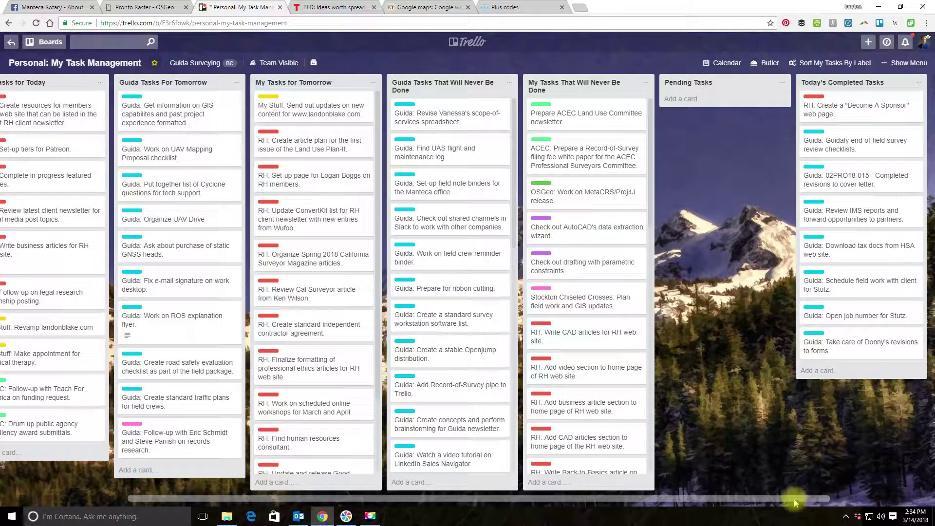
Move the "RH: Set-up tiers for Patreon." card from My Tasks for Today to the Today's Completed Tasks list.
{"action": "left_click_drag", "start_coordinate": [795, 502], "coordinate": [672, 500]}
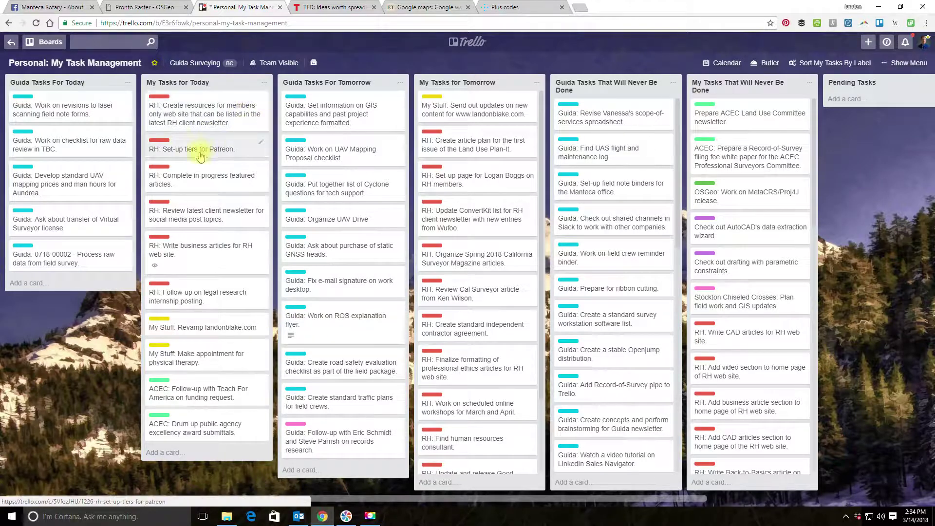
{"action": "left_click", "coordinate": [229, 150]}
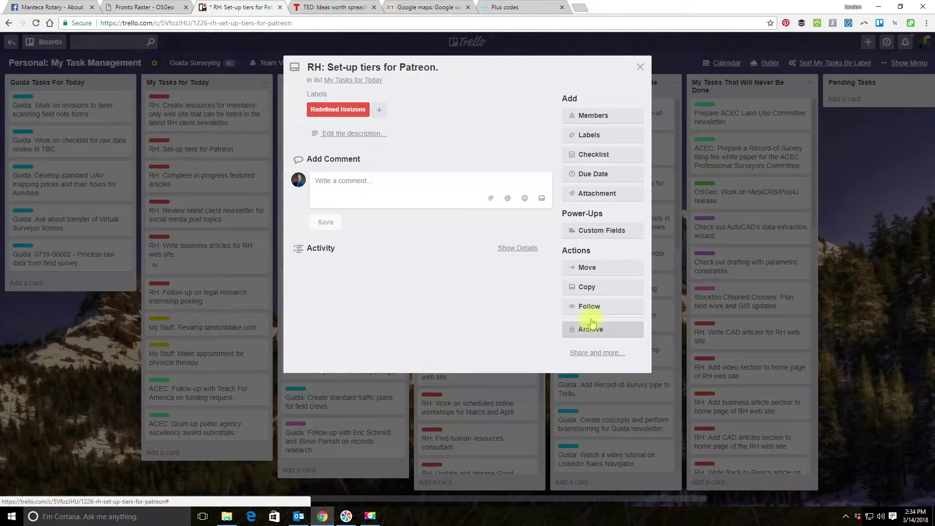
{"action": "left_click", "coordinate": [601, 271]}
{"action": "left_click", "coordinate": [626, 348]}
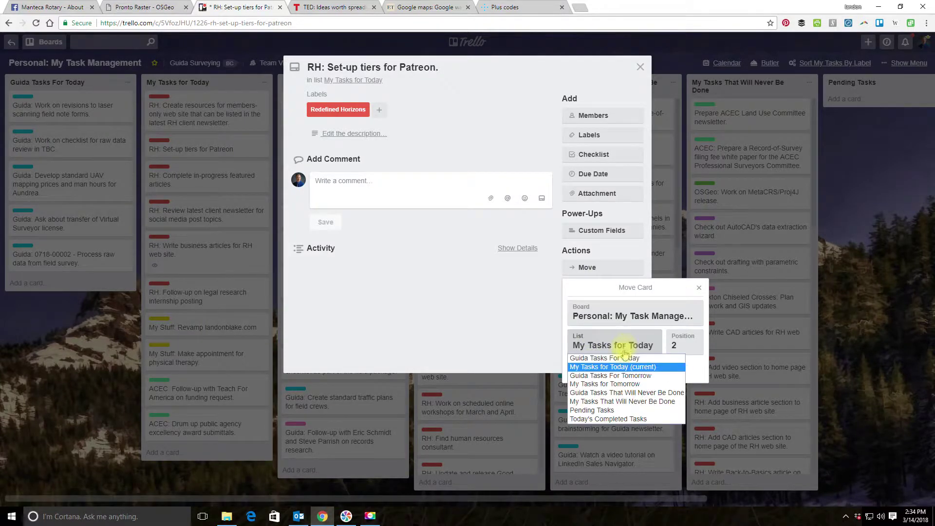
{"action": "left_click", "coordinate": [617, 420]}
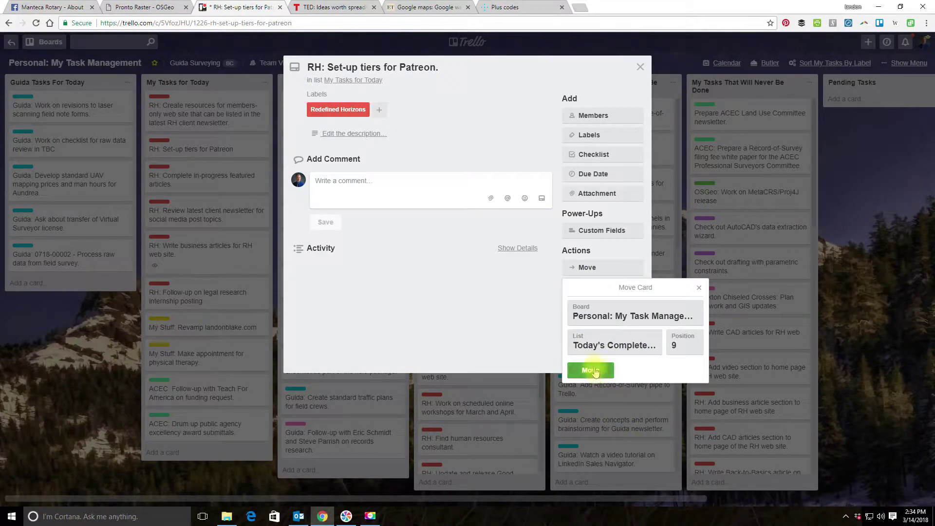
{"action": "left_click", "coordinate": [591, 370]}
{"action": "left_click", "coordinate": [640, 67]}
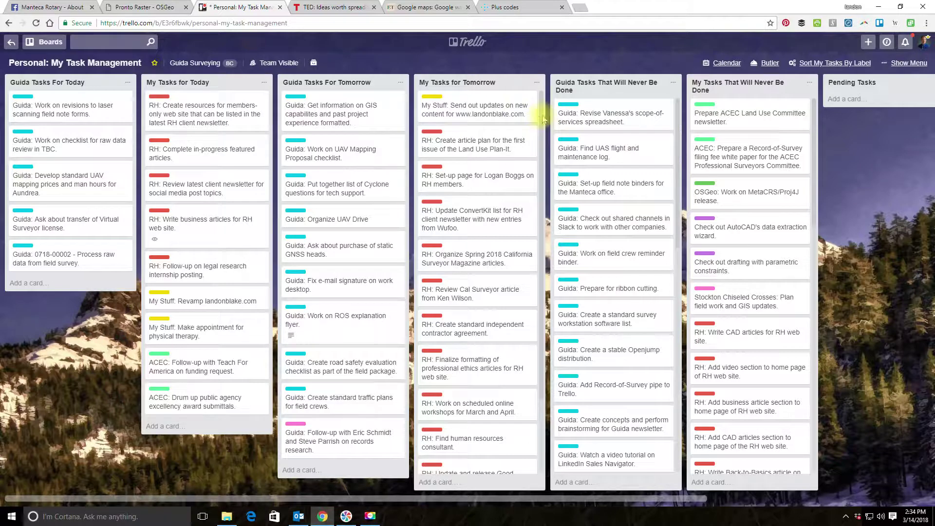
{"action": "left_click_drag", "start_coordinate": [542, 105], "coordinate": [555, 65]}
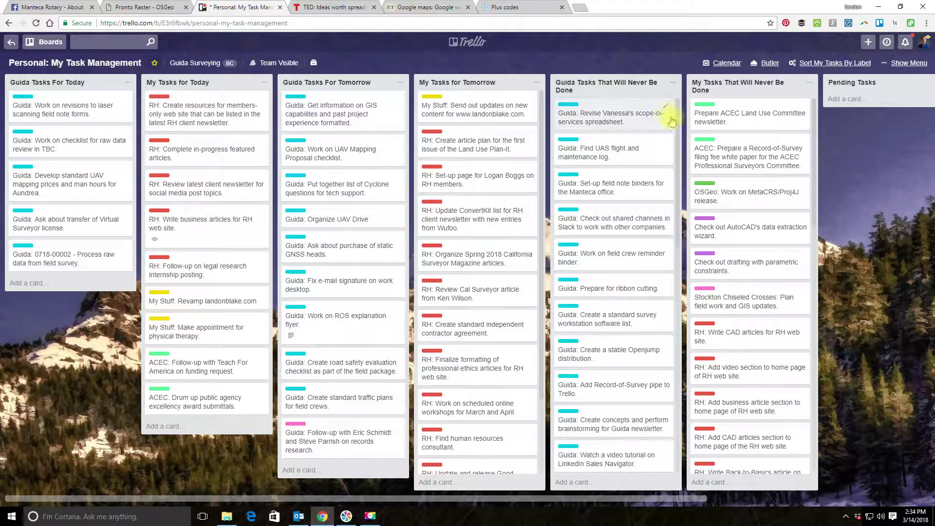
{"action": "left_click_drag", "start_coordinate": [678, 170], "coordinate": [672, 109]}
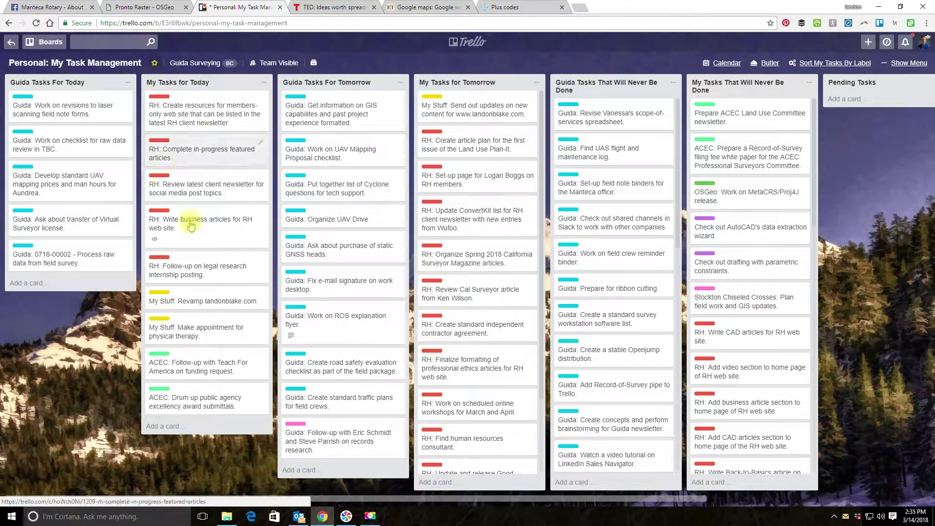
Open the Personal: Taking Care of Business Every Day board and review the Daily Checklist card in the Monday list.
{"action": "left_click", "coordinate": [467, 46]}
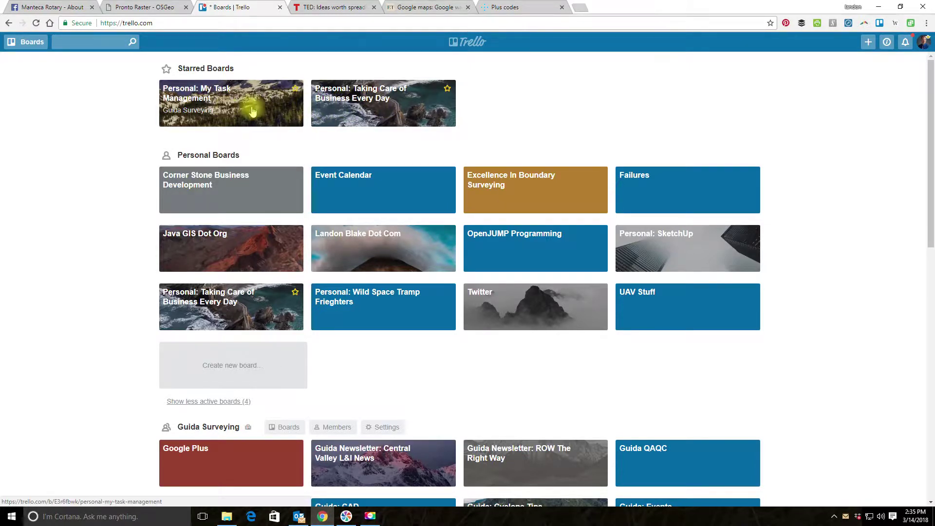
{"action": "left_click", "coordinate": [399, 102]}
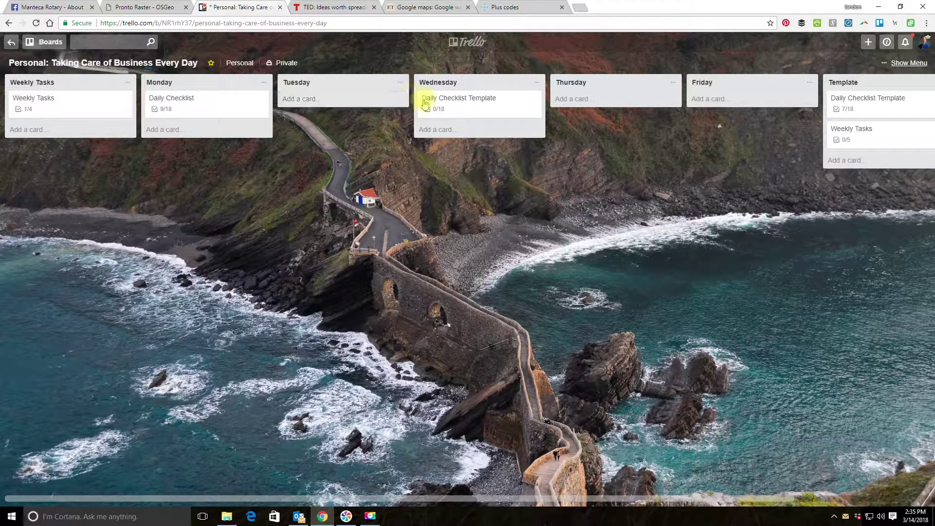
{"action": "left_click", "coordinate": [209, 98]}
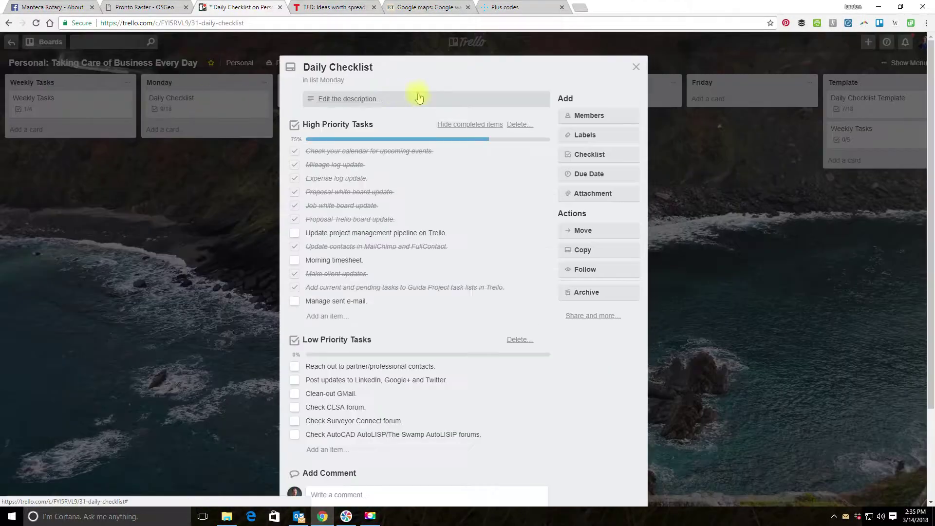
{"action": "left_click", "coordinate": [635, 68]}
Rename the Daily Checklist Template card in the Wednesday list as "Daily Checklist".
{"action": "left_click", "coordinate": [489, 96]}
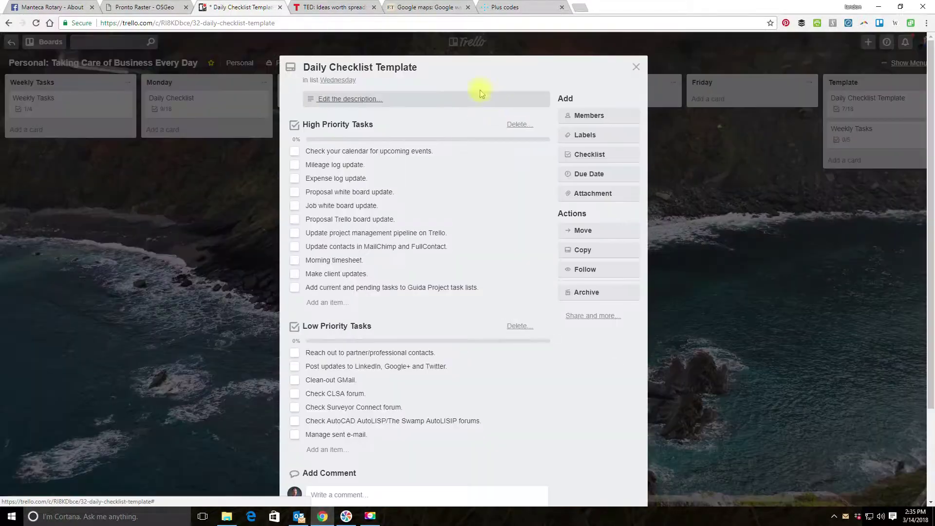
{"action": "left_click_drag", "start_coordinate": [375, 67], "coordinate": [458, 65]}
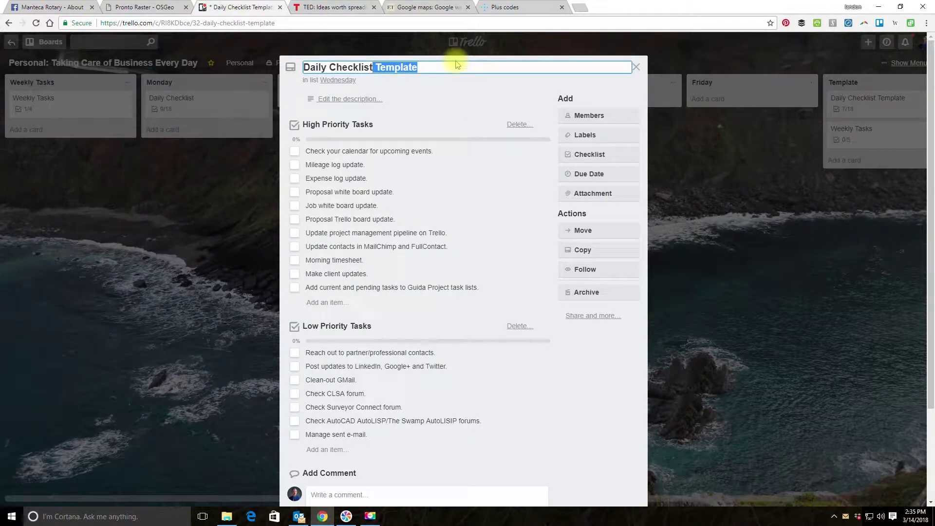
{"action": "key", "text": "BackSpace"}
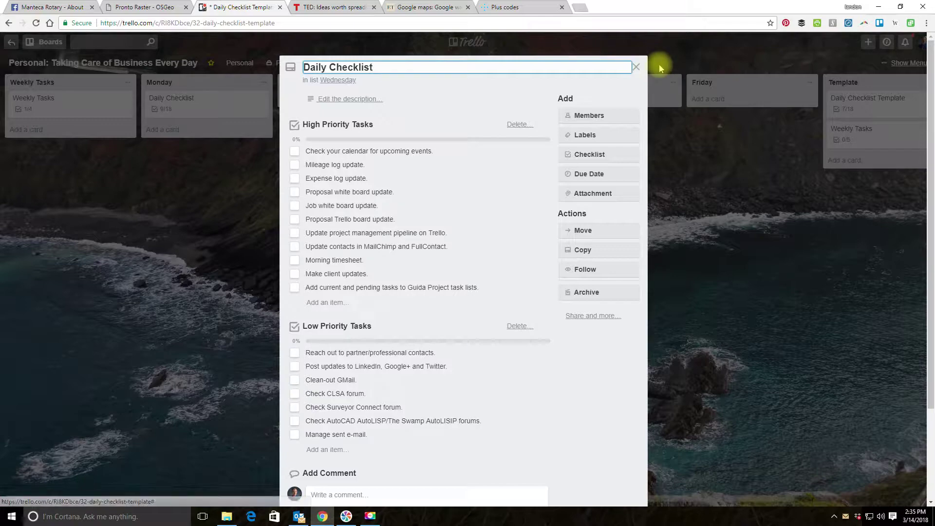
{"action": "key", "text": "Return"}
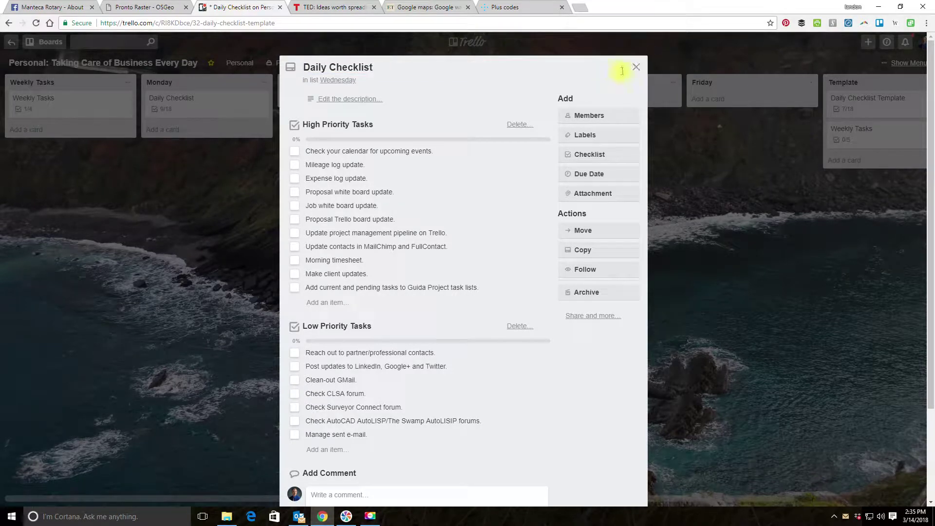
{"action": "left_click", "coordinate": [637, 67]}
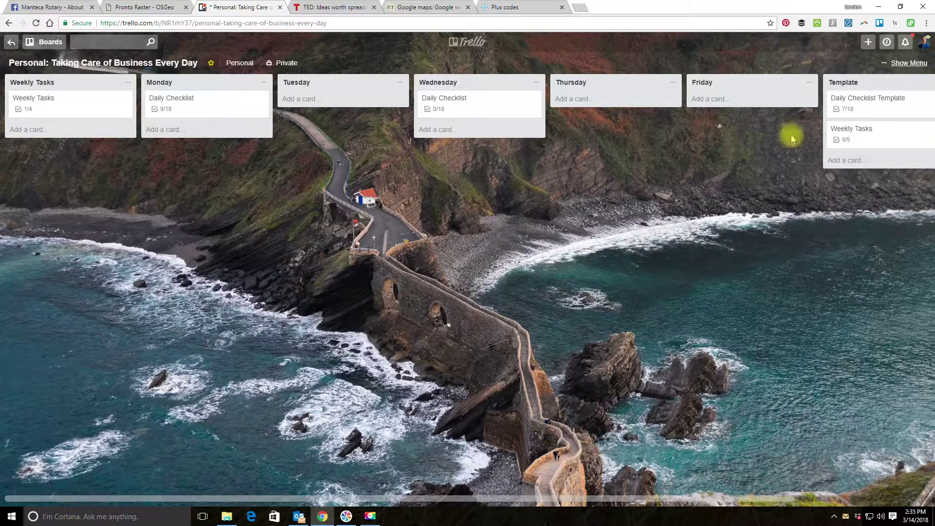
Copy the Weekly Tasks card from the Template list into the Thursday list and open the copy to inspect it.
{"action": "left_click", "coordinate": [852, 136]}
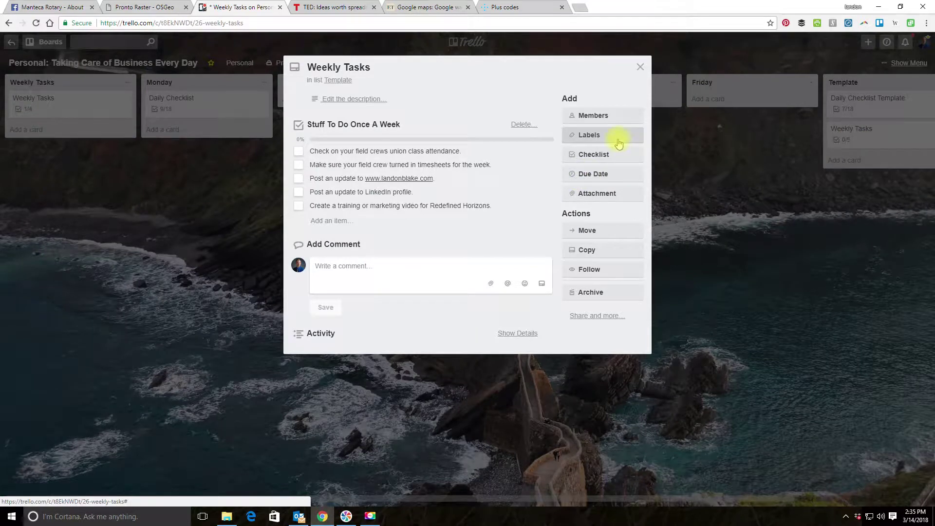
{"action": "left_click", "coordinate": [617, 249]}
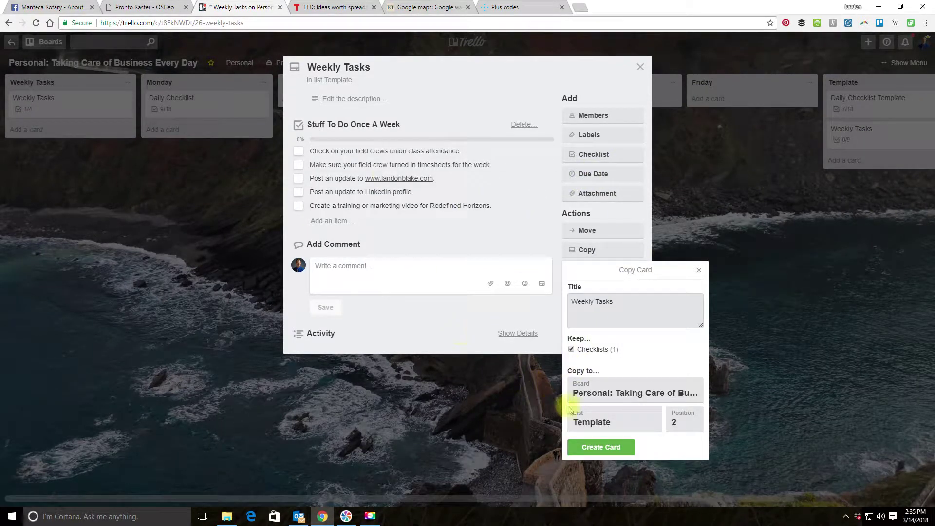
{"action": "left_click", "coordinate": [590, 423]}
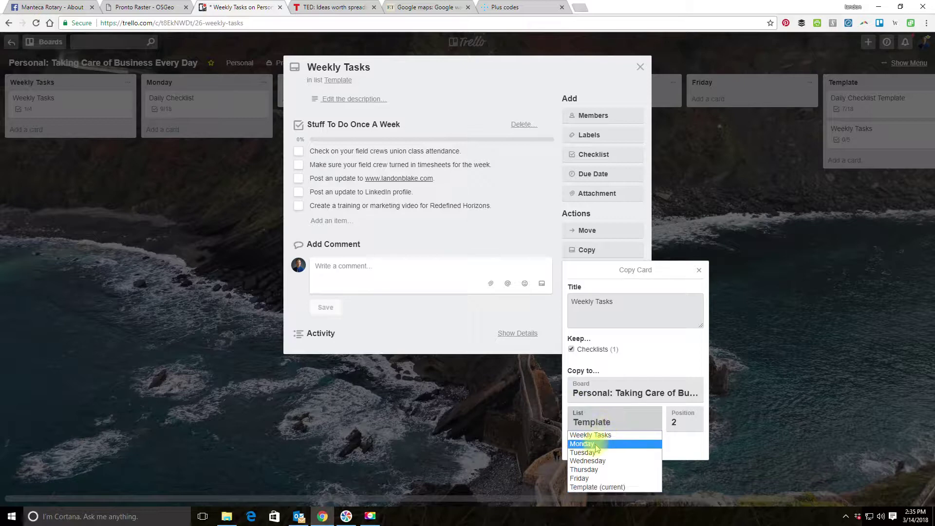
{"action": "left_click", "coordinate": [594, 471]}
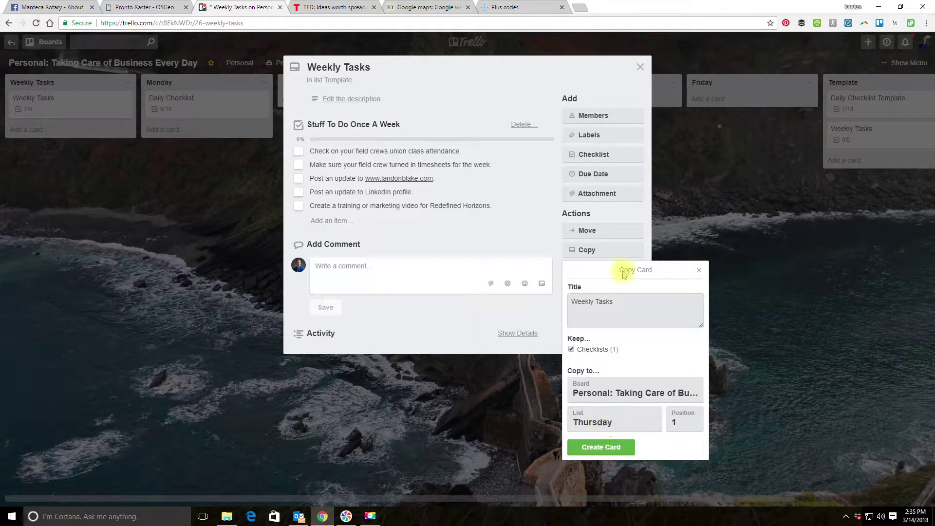
{"action": "left_click", "coordinate": [565, 251]}
{"action": "left_click", "coordinate": [640, 68]}
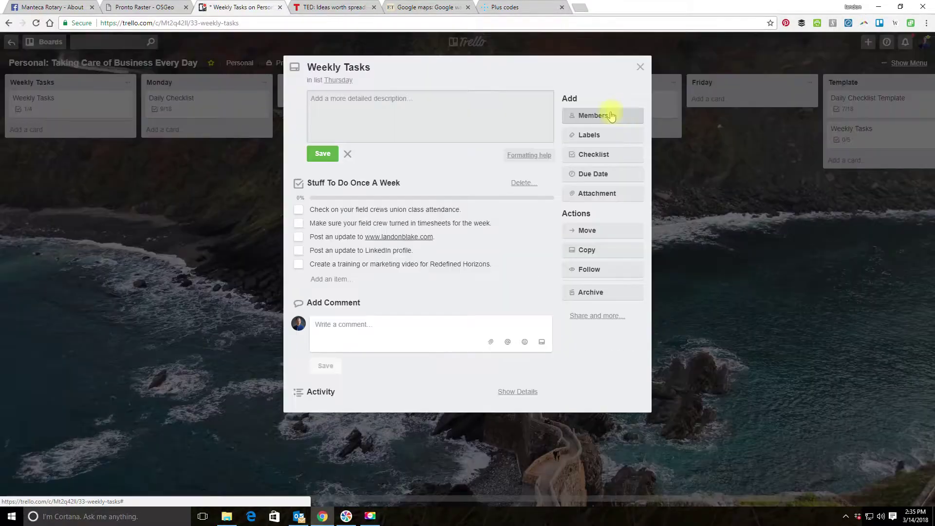
{"action": "left_click", "coordinate": [615, 113]}
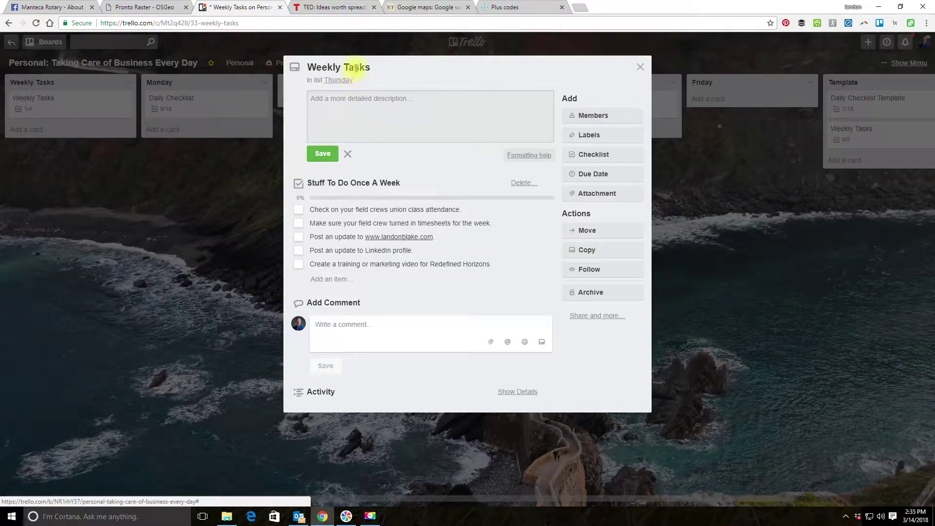
{"action": "left_click", "coordinate": [640, 67]}
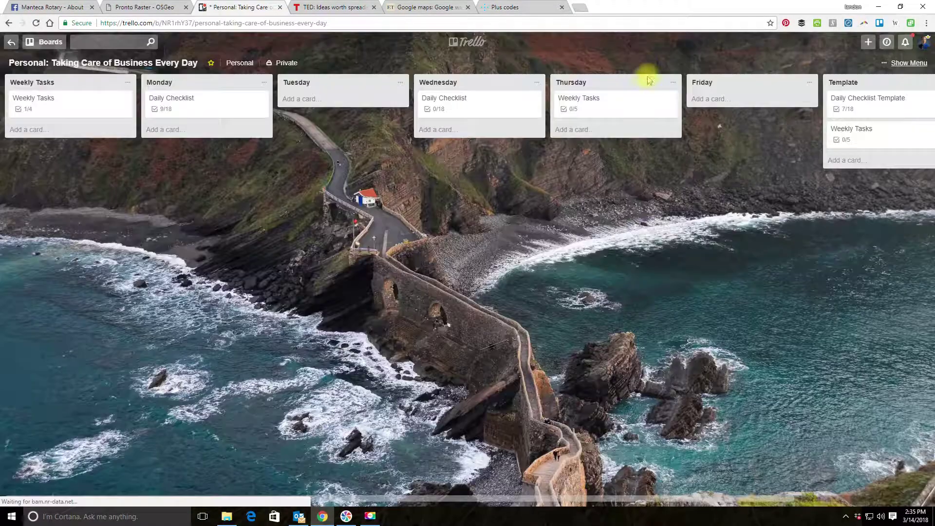
Archive the Weekly Tasks card in the Thursday list and delete it permanently.
{"action": "left_click", "coordinate": [650, 102]}
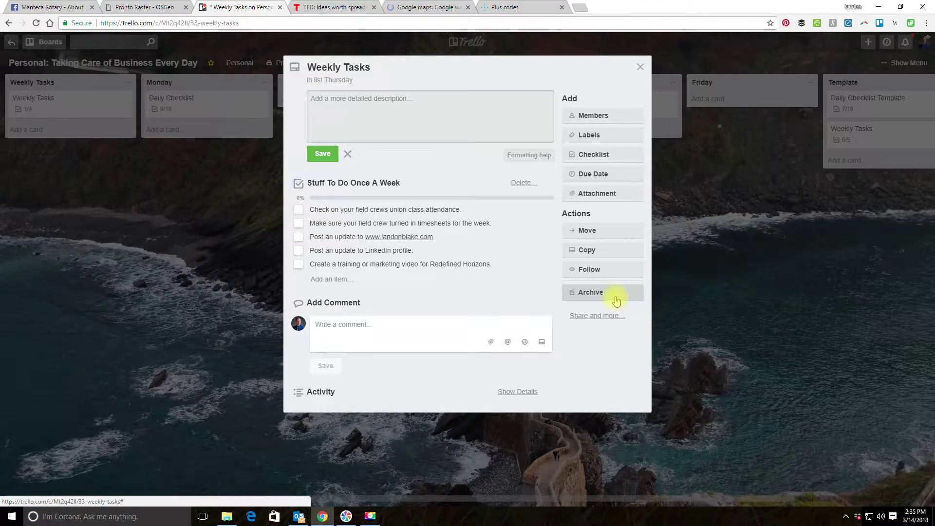
{"action": "left_click", "coordinate": [616, 297]}
{"action": "left_click", "coordinate": [617, 337]}
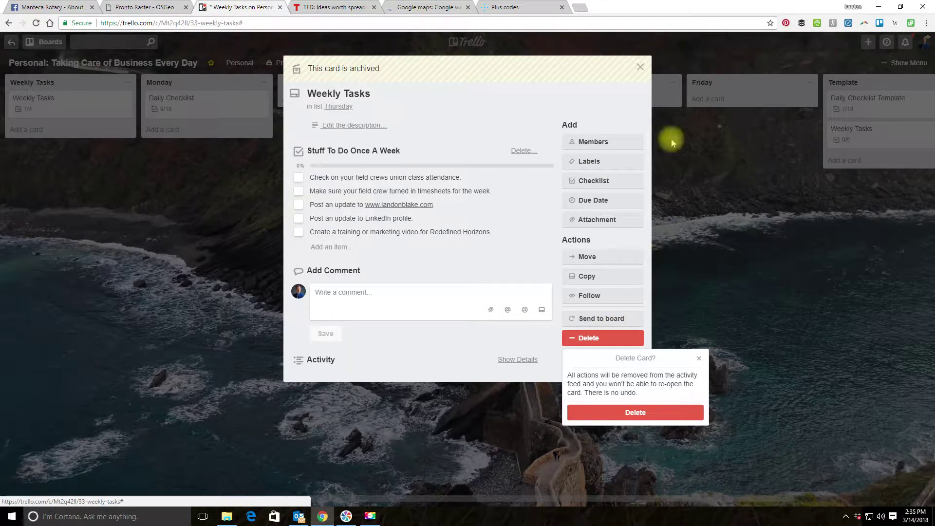
{"action": "left_click", "coordinate": [616, 413]}
Copy the Daily Checklist Template card with its checklists from the Template list into the Thursday list.
{"action": "left_click", "coordinate": [868, 99]}
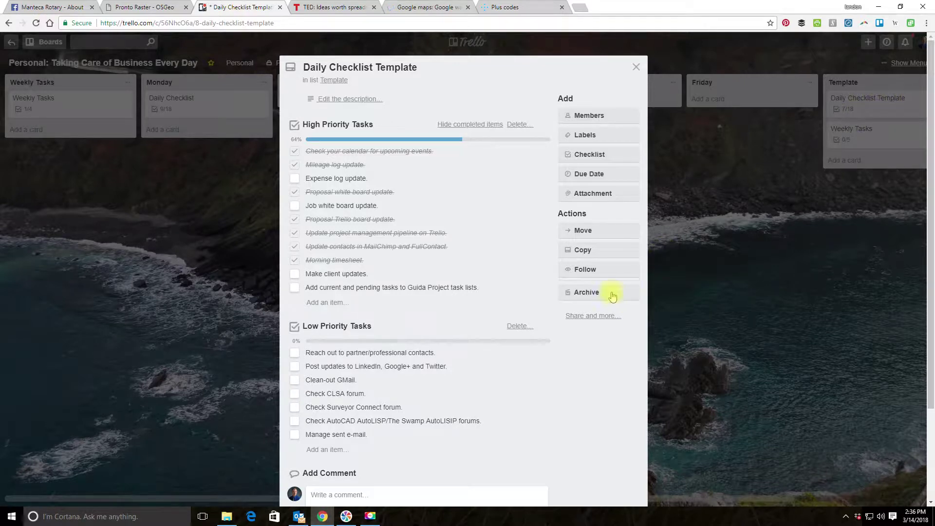
{"action": "left_click", "coordinate": [603, 251]}
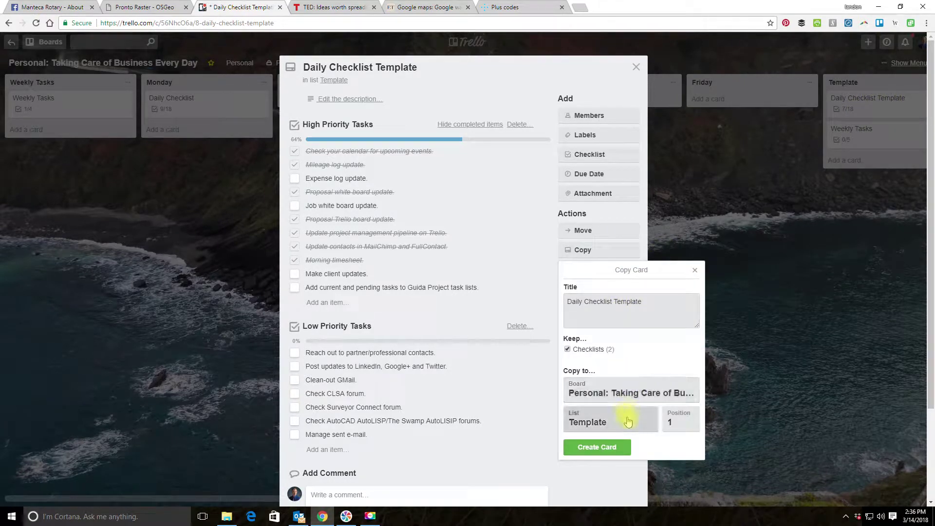
{"action": "left_click", "coordinate": [628, 421]}
{"action": "left_click", "coordinate": [618, 469]}
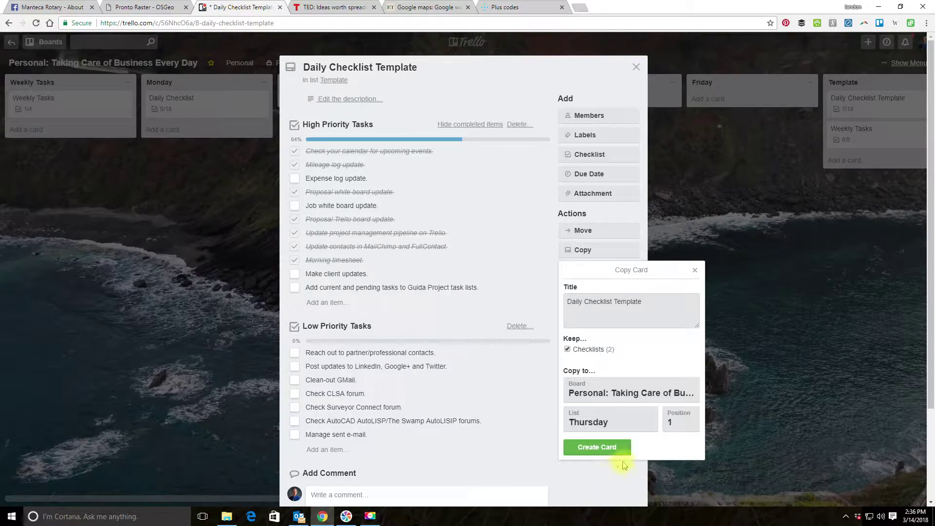
{"action": "left_click", "coordinate": [619, 447]}
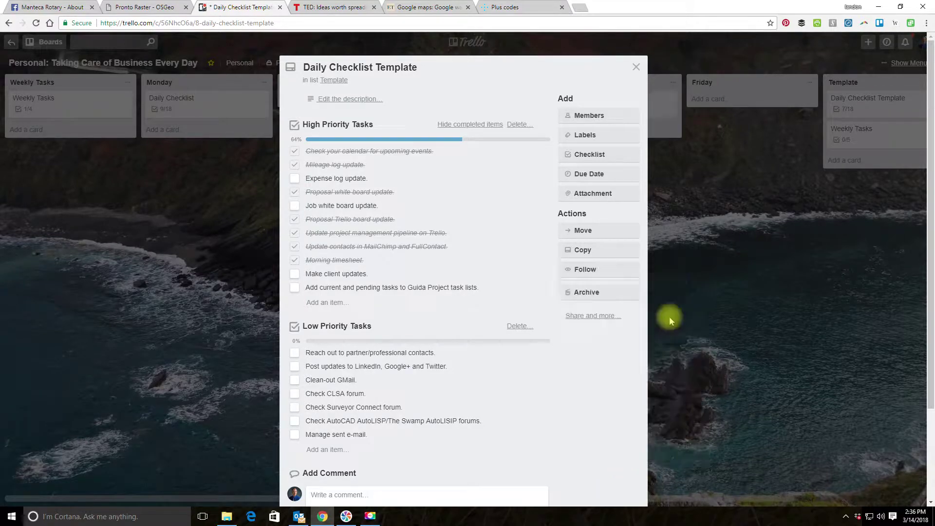
{"action": "left_click", "coordinate": [637, 68]}
Rename the Daily Checklist Template card in the Thursday list as "Daily Checklist" and close the card.
{"action": "left_click", "coordinate": [604, 100]}
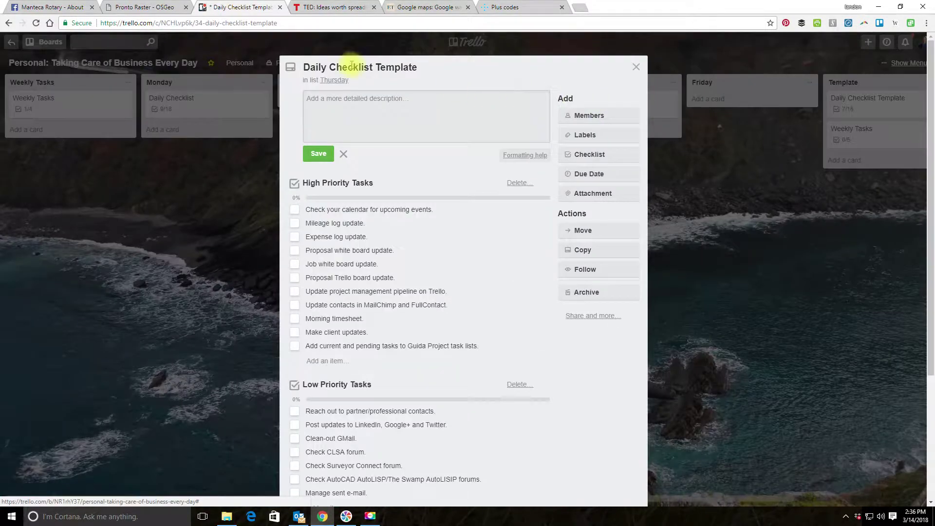
{"action": "double_click", "coordinate": [400, 67]}
{"action": "left_click", "coordinate": [419, 68]}
{"action": "left_click_drag", "start_coordinate": [420, 68], "coordinate": [373, 68]}
{"action": "key", "text": "BackSpace"}
{"action": "key", "text": "Return"}
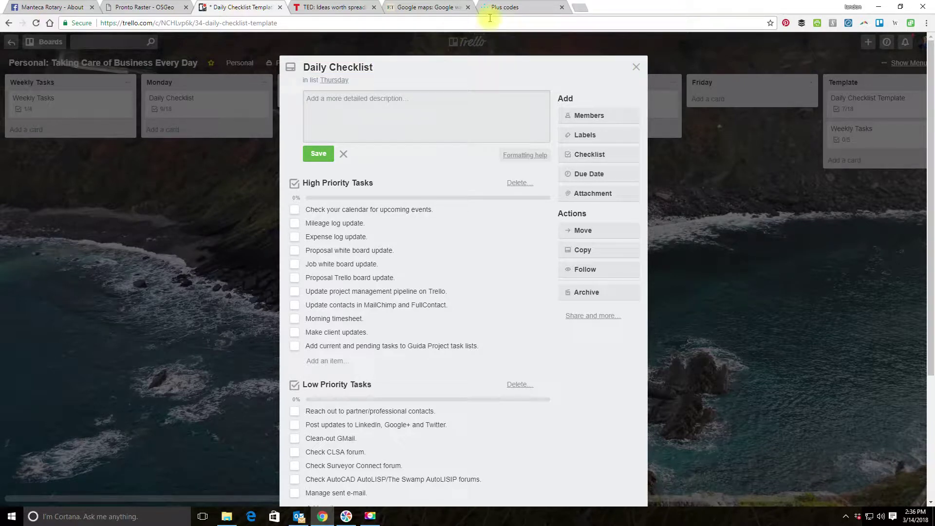
{"action": "left_click", "coordinate": [635, 69]}
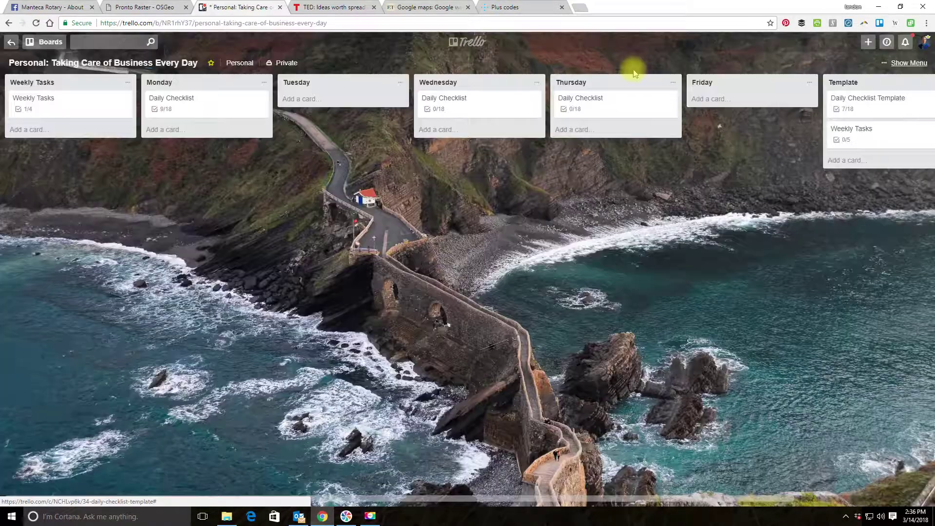
Open the Daily Checklist card in the Wednesday list and review its High Priority Tasks and Low Priority Tasks checklists.
{"action": "left_click", "coordinate": [483, 113]}
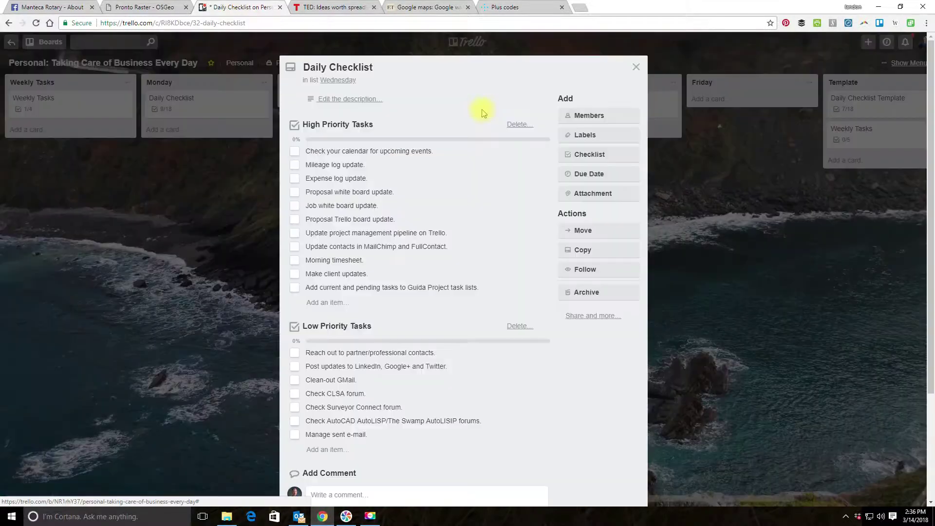
{"action": "scroll", "coordinate": [487, 131], "scroll_direction": "down", "scroll_amount": 2}
{"action": "scroll", "coordinate": [484, 138], "scroll_direction": "up", "scroll_amount": 1}
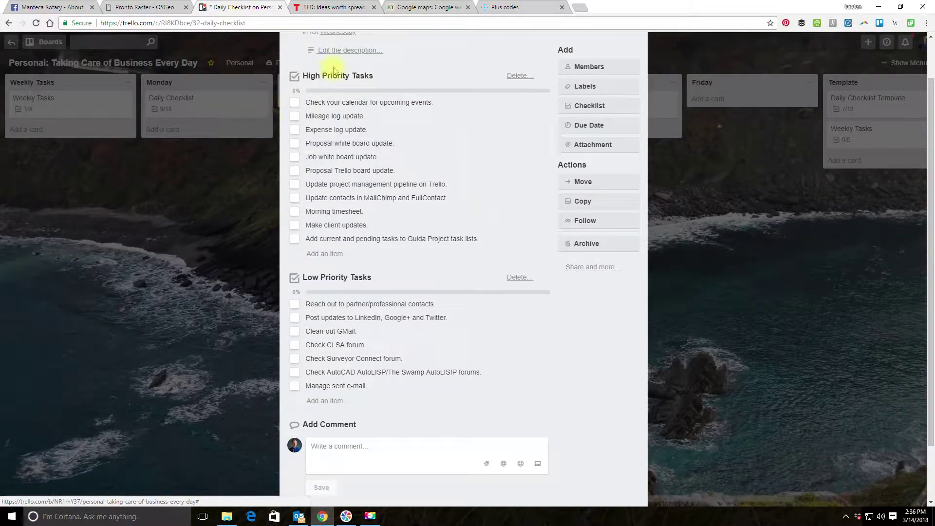
{"action": "scroll", "coordinate": [454, 101], "scroll_direction": "up", "scroll_amount": 1}
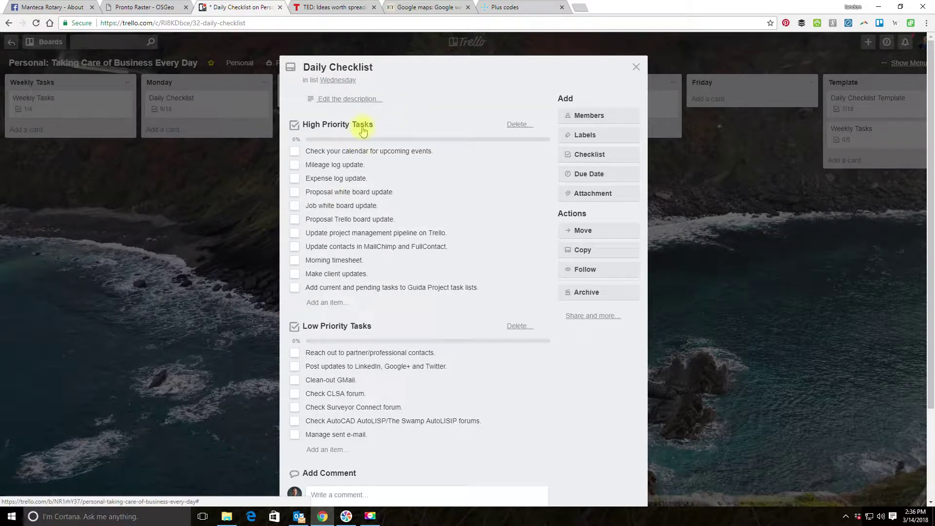
{"action": "scroll", "coordinate": [370, 171], "scroll_direction": "down", "scroll_amount": 2}
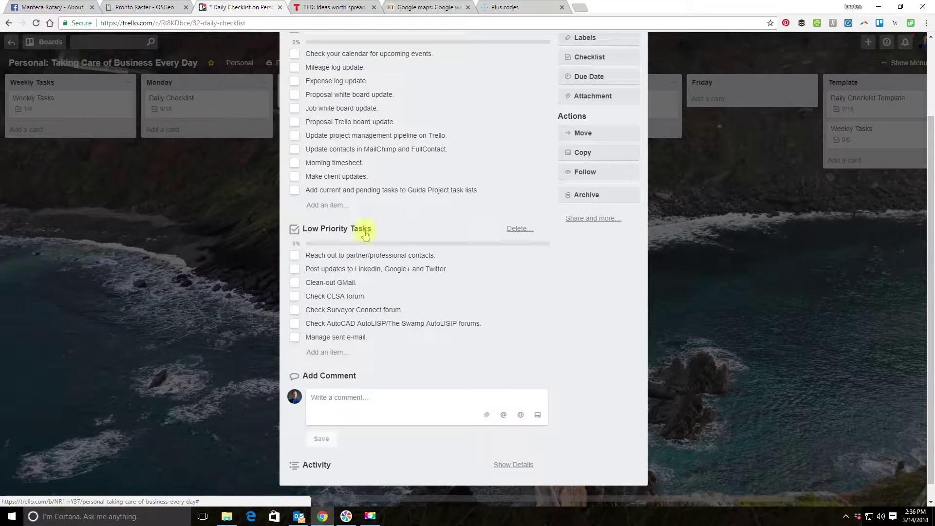
{"action": "scroll", "coordinate": [368, 238], "scroll_direction": "up", "scroll_amount": 2}
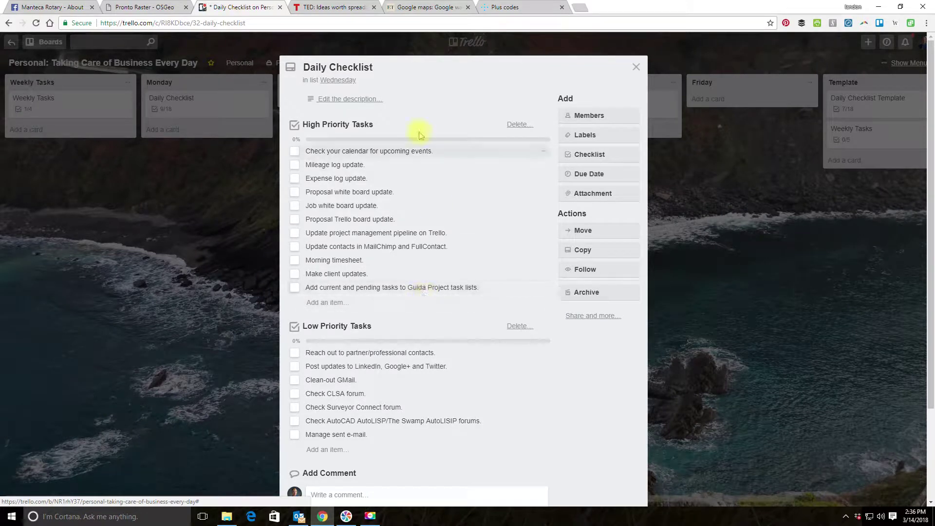
{"action": "scroll", "coordinate": [472, 316], "scroll_direction": "down", "scroll_amount": 2}
{"action": "scroll", "coordinate": [470, 319], "scroll_direction": "up", "scroll_amount": 1}
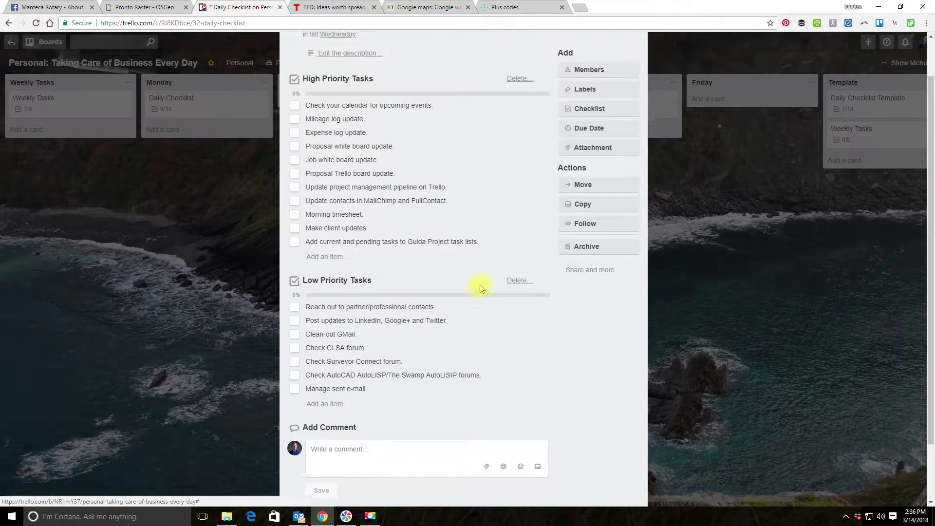
{"action": "scroll", "coordinate": [480, 289], "scroll_direction": "up", "scroll_amount": 1}
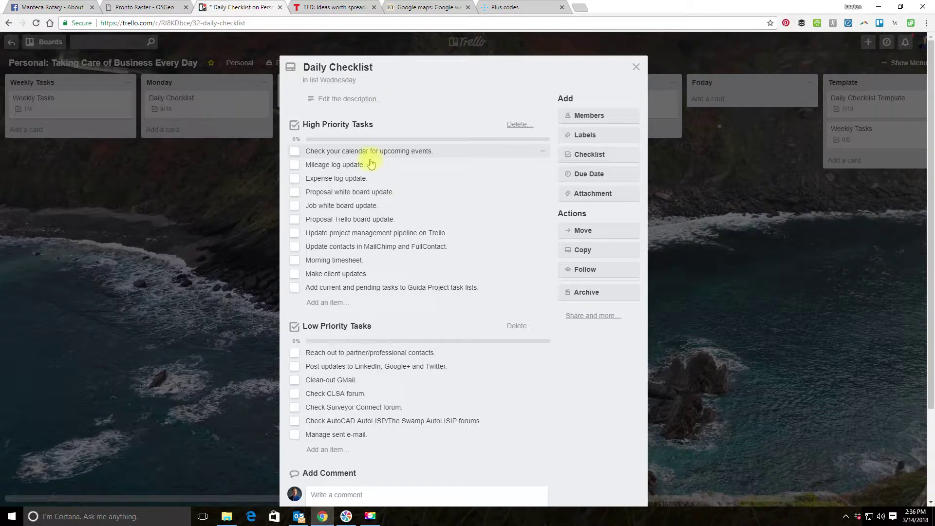
Mark the calendar check, mileage log, expense log, proposal white board and job white board items complete under High Priority Tasks.
{"action": "left_click", "coordinate": [295, 155]}
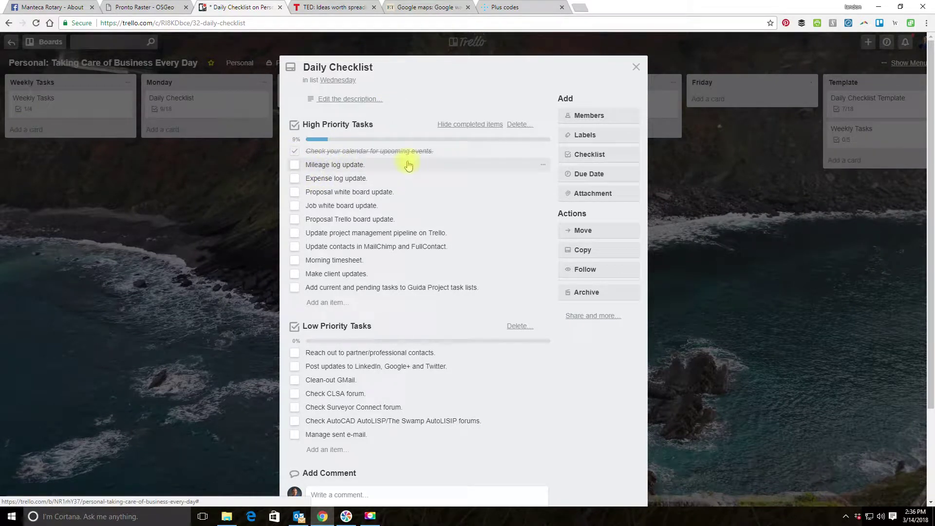
{"action": "left_click", "coordinate": [310, 166]}
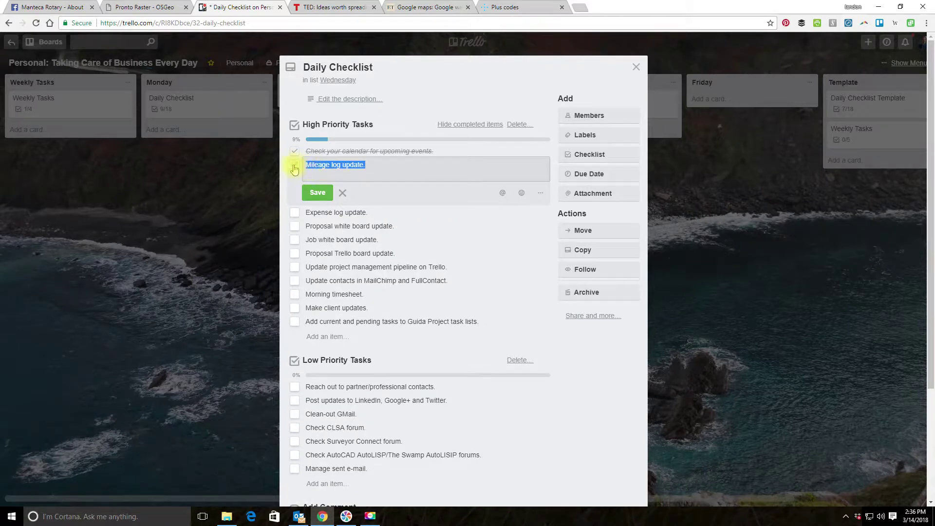
{"action": "left_click", "coordinate": [294, 167]}
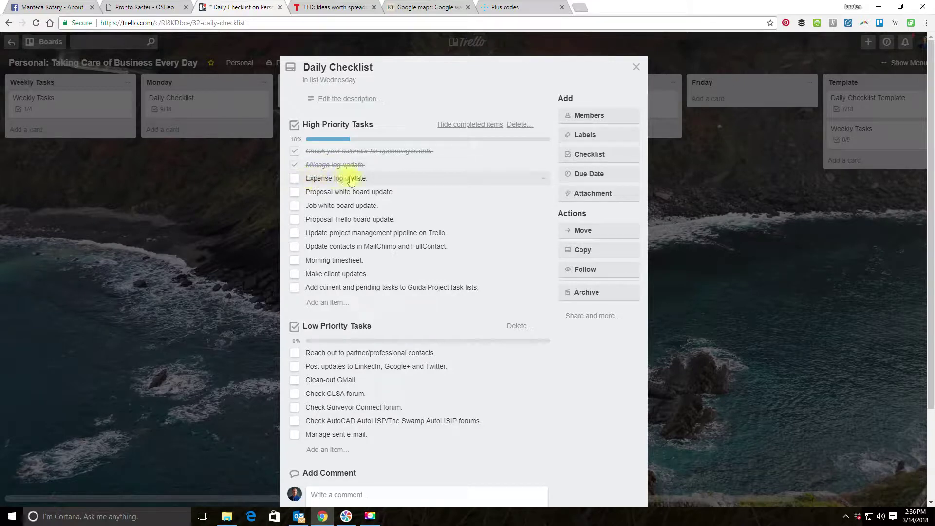
{"action": "left_click", "coordinate": [295, 180]}
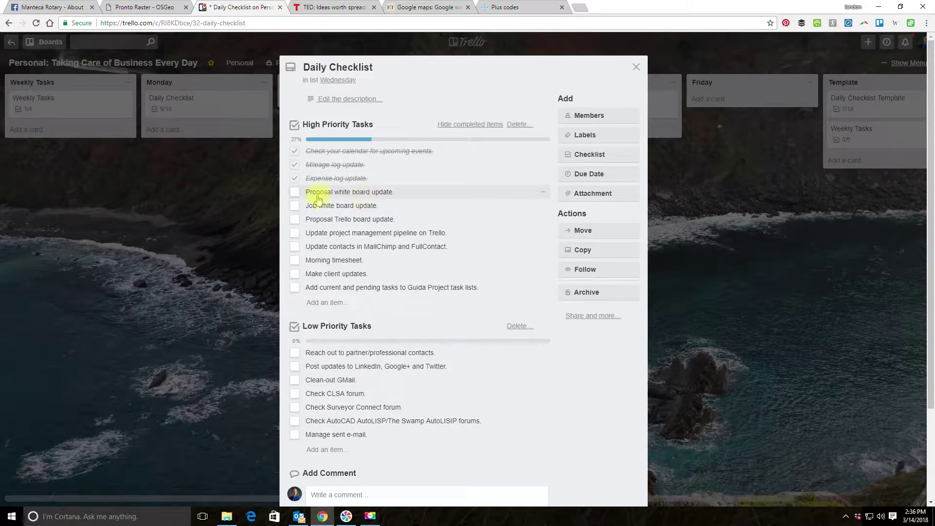
{"action": "left_click", "coordinate": [295, 193]}
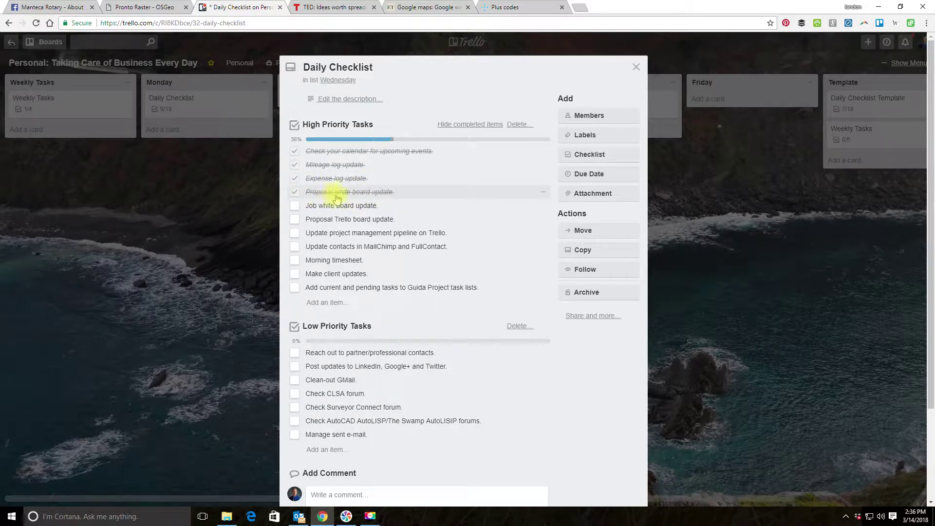
{"action": "left_click", "coordinate": [297, 209]}
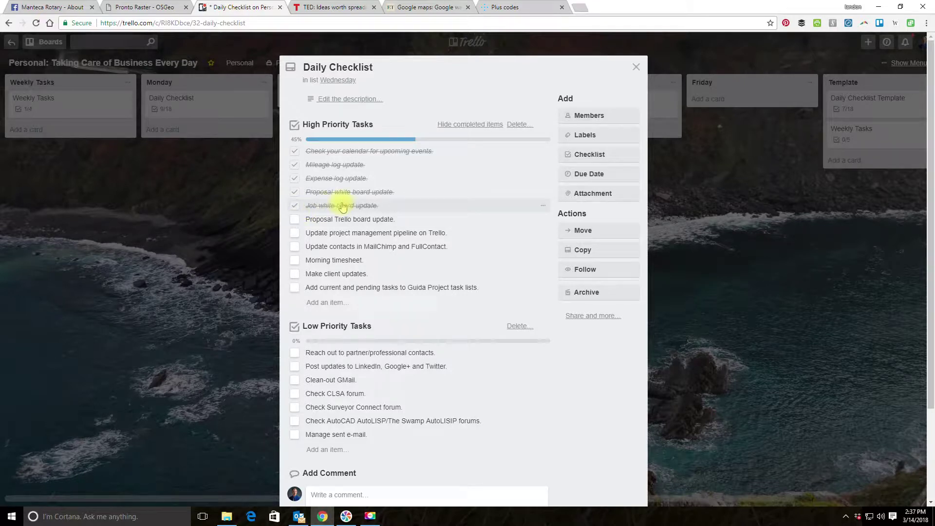
Mark the Proposal Trello board, project management pipeline, and MailChimp and FullContact contacts items complete under High Priority Tasks.
{"action": "left_click", "coordinate": [294, 222]}
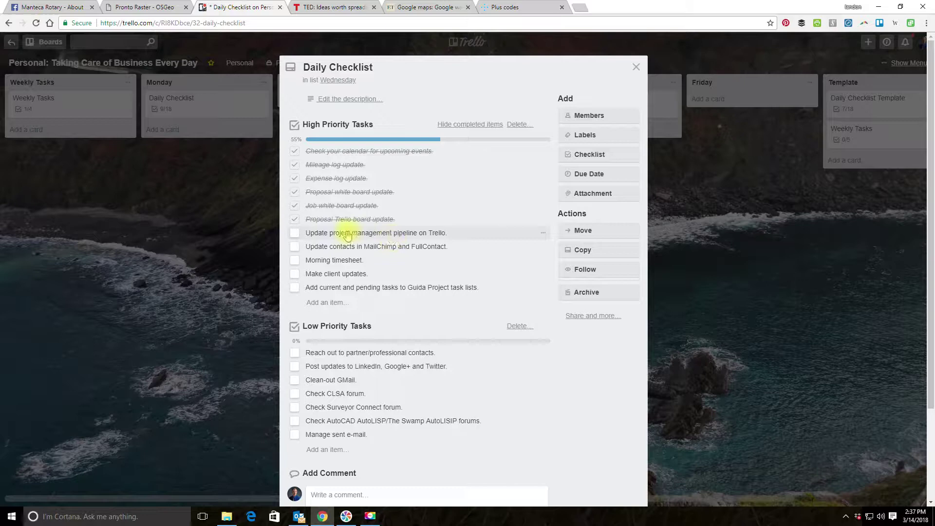
{"action": "left_click", "coordinate": [295, 233]}
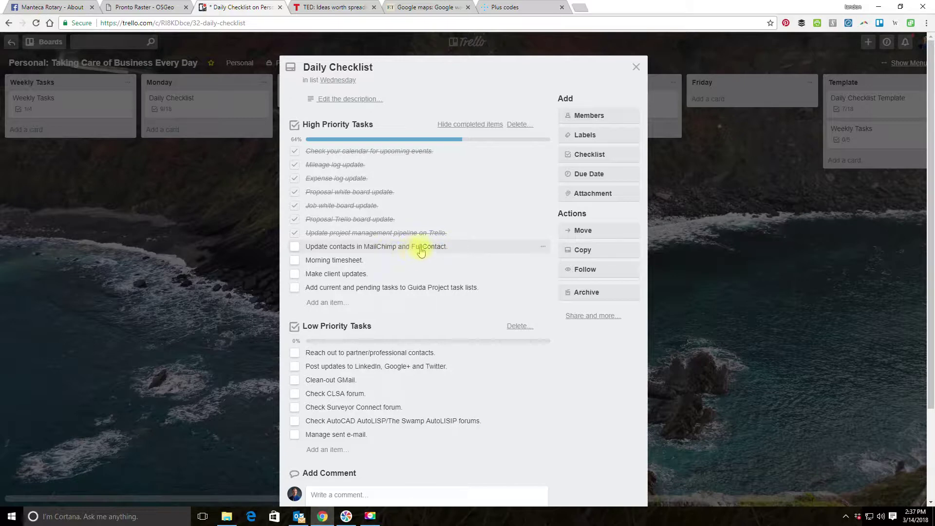
{"action": "left_click", "coordinate": [297, 248]}
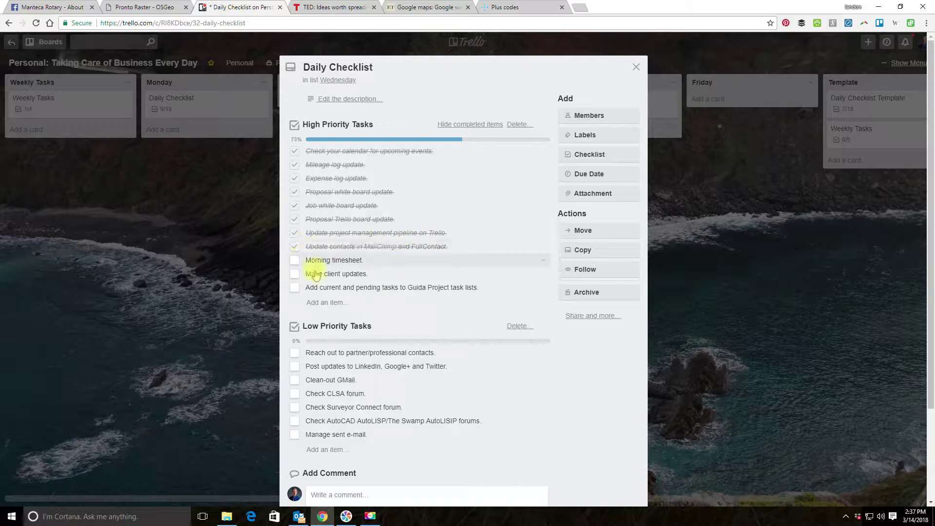
Mark "Morning timesheet." and "Make client updates." complete, and set "Morning timesheet." back to incomplete.
{"action": "left_click", "coordinate": [295, 262]}
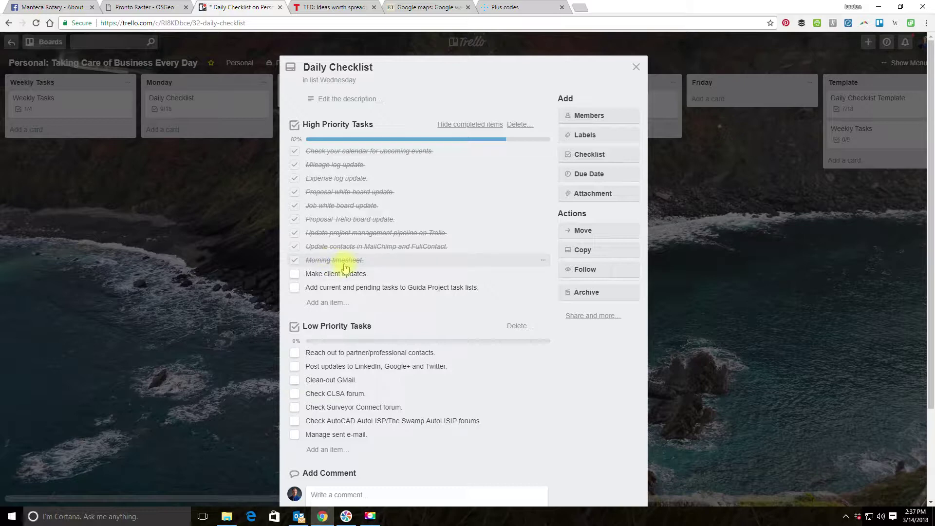
{"action": "left_click", "coordinate": [294, 275]}
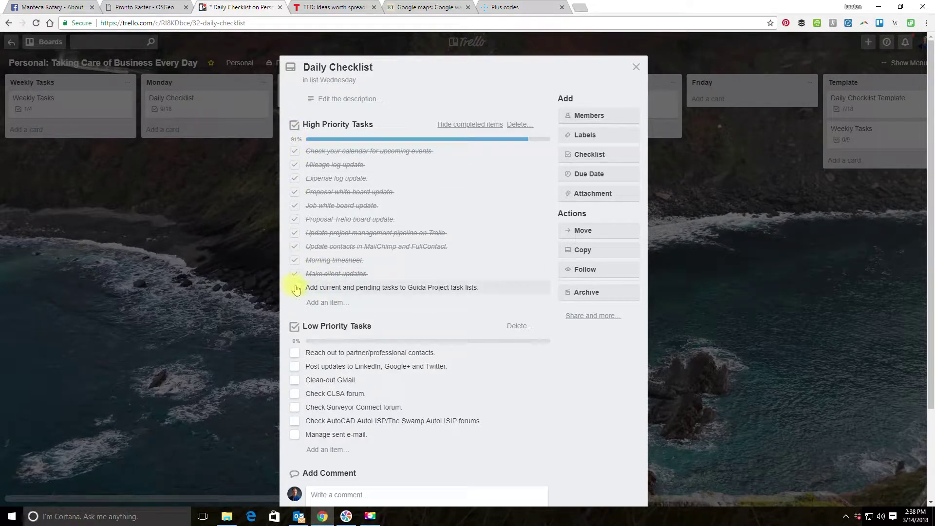
{"action": "left_click", "coordinate": [294, 262]}
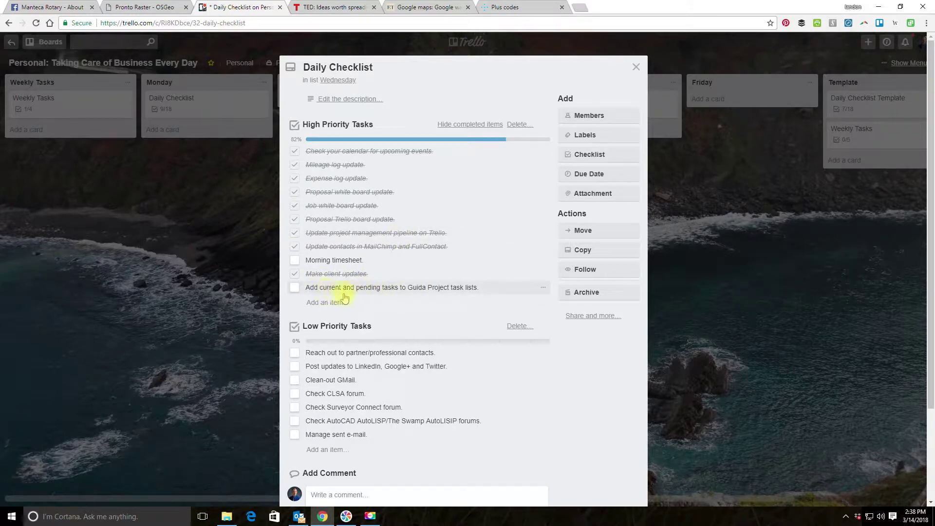
Review the High Priority Tasks and Low Priority Tasks checklists on Wednesday's Daily Checklist card, and close the card.
{"action": "scroll", "coordinate": [360, 308], "scroll_direction": "down", "scroll_amount": 3}
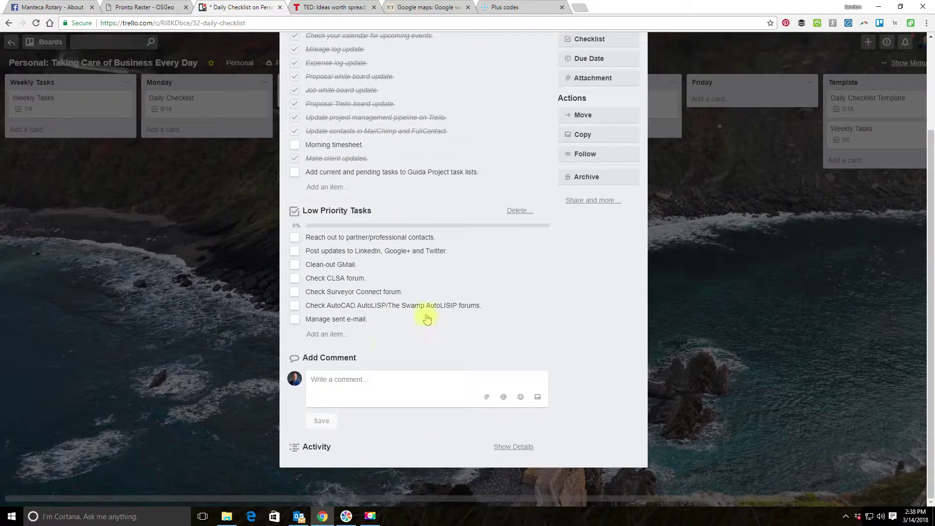
{"action": "scroll", "coordinate": [383, 263], "scroll_direction": "up", "scroll_amount": 3}
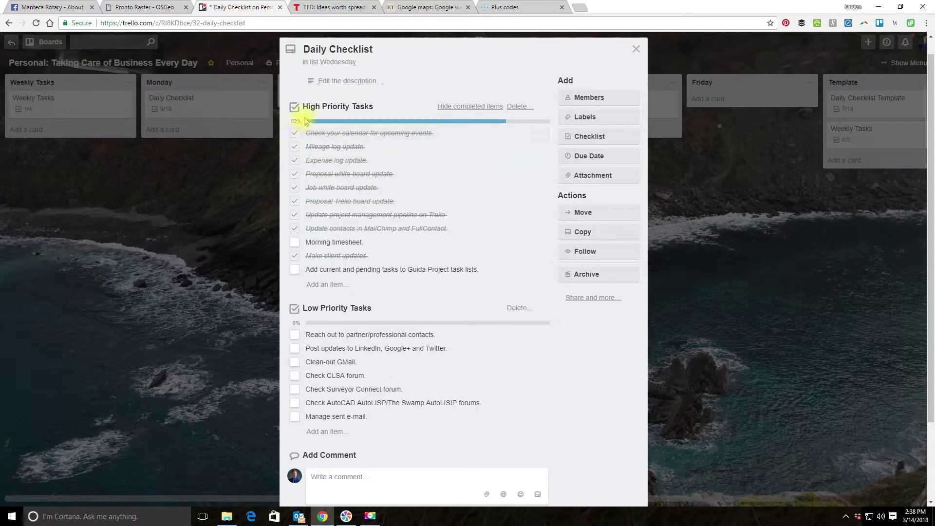
{"action": "scroll", "coordinate": [382, 276], "scroll_direction": "down", "scroll_amount": 2}
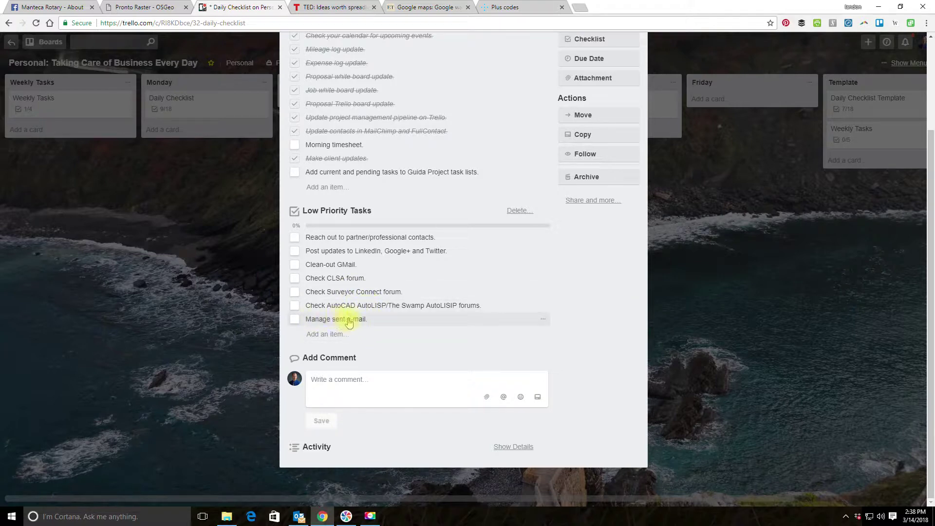
{"action": "scroll", "coordinate": [378, 339], "scroll_direction": "up", "scroll_amount": 2}
{"action": "scroll", "coordinate": [377, 352], "scroll_direction": "down", "scroll_amount": 2}
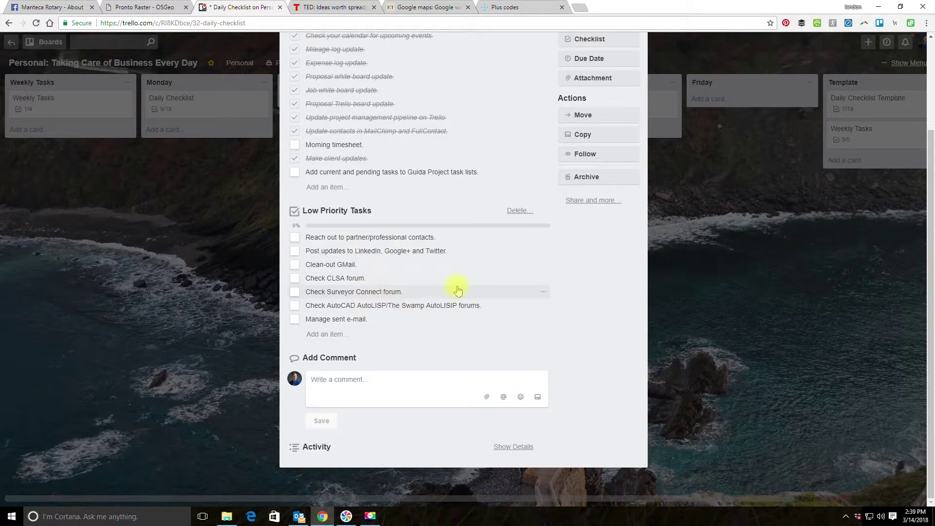
{"action": "scroll", "coordinate": [458, 290], "scroll_direction": "up", "scroll_amount": 3}
{"action": "left_click", "coordinate": [637, 64]}
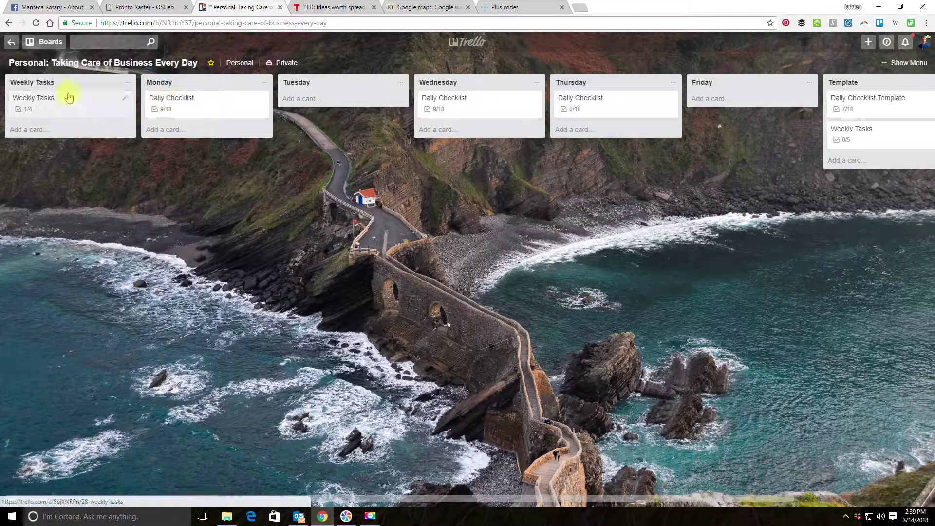
Open the Weekly Tasks card in the Template list, review its Stuff To Do Once A Week checklist, and close it.
{"action": "left_click", "coordinate": [882, 148]}
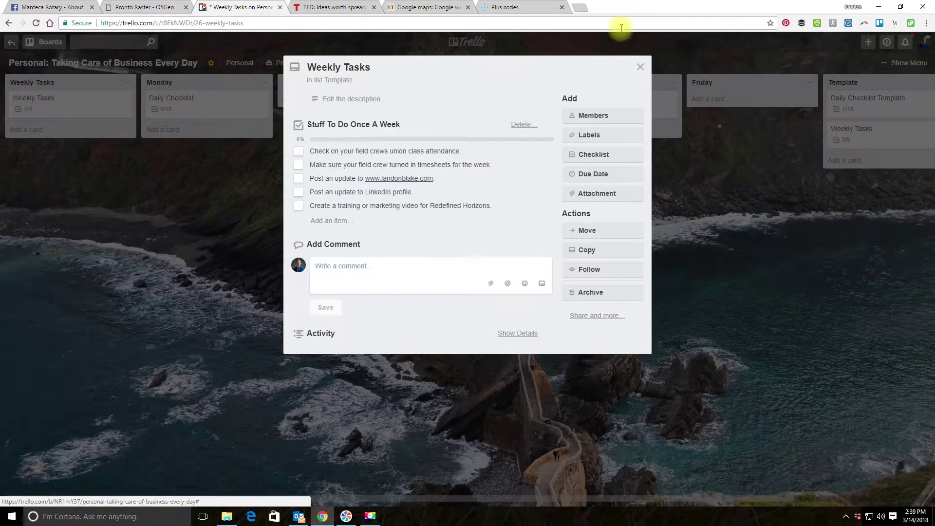
{"action": "left_click", "coordinate": [639, 64]}
On the Weekly Tasks list's card, uncheck and recheck the union class attendance item, mark the field crew timesheets item complete, and close the card.
{"action": "left_click", "coordinate": [79, 116]}
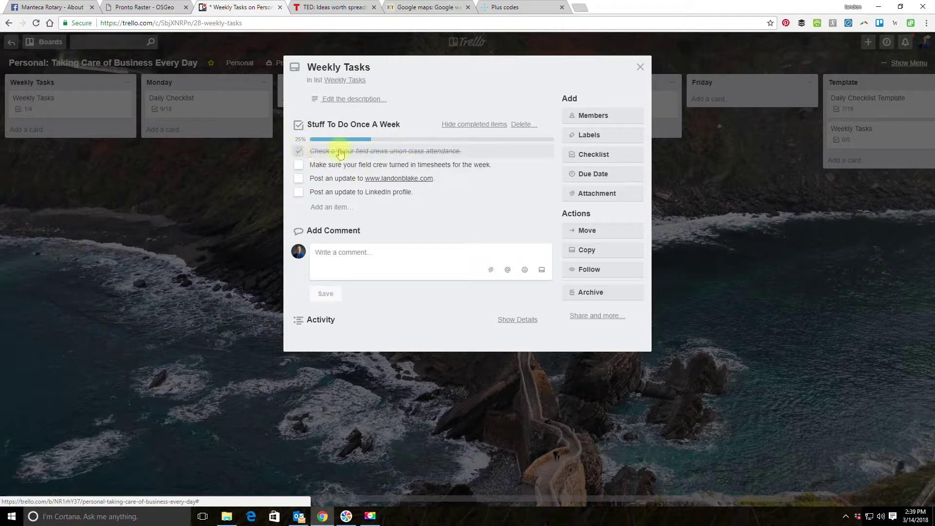
{"action": "left_click", "coordinate": [299, 152]}
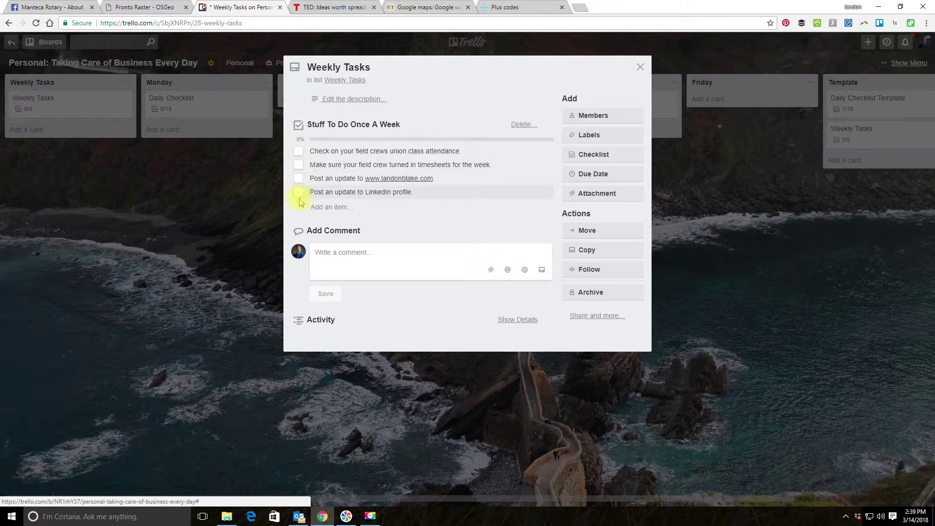
{"action": "left_click", "coordinate": [299, 151]}
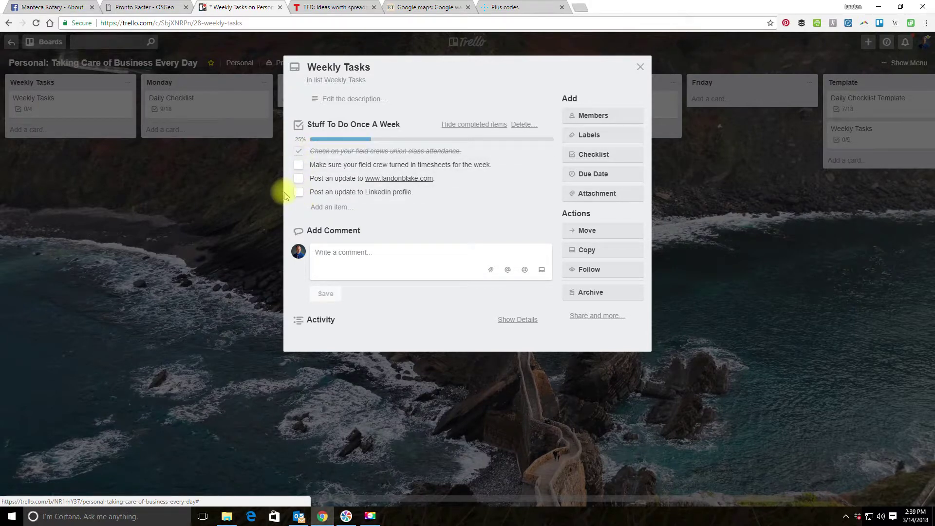
{"action": "left_click", "coordinate": [299, 165]}
{"action": "left_click", "coordinate": [641, 65]}
Open the Personal: My Task Management board from the boards overview, examine its today and tomorrow task lists, and return to the overview.
{"action": "left_click", "coordinate": [465, 45]}
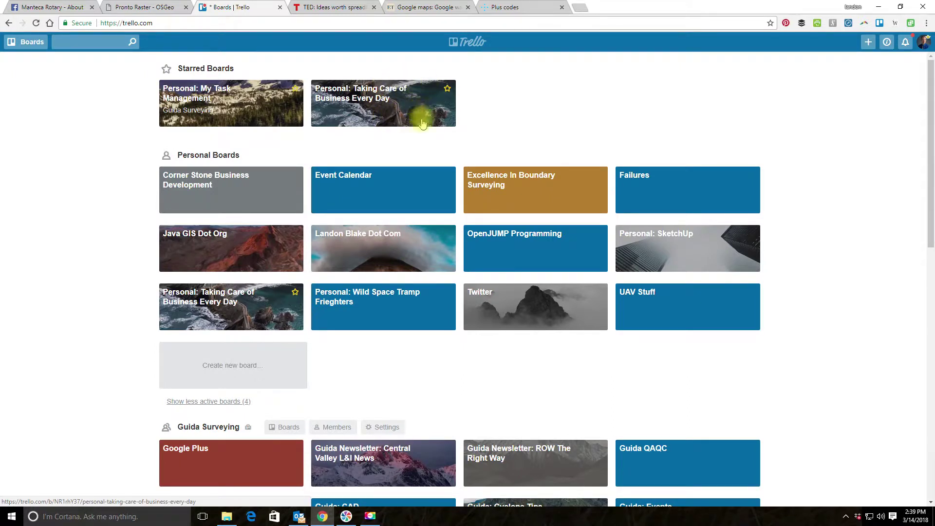
{"action": "left_click", "coordinate": [243, 108]}
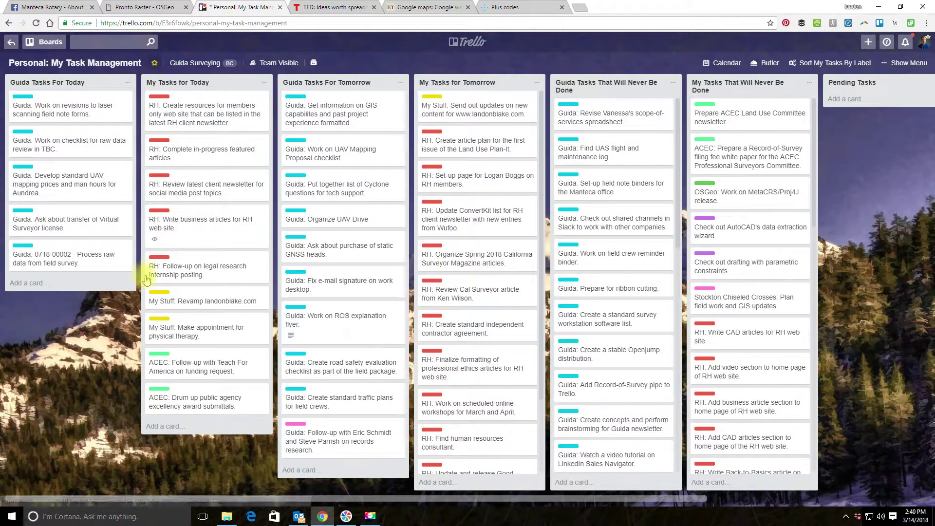
{"action": "left_click_drag", "start_coordinate": [541, 150], "coordinate": [541, 117]}
{"action": "left_click_drag", "start_coordinate": [679, 125], "coordinate": [724, 101]}
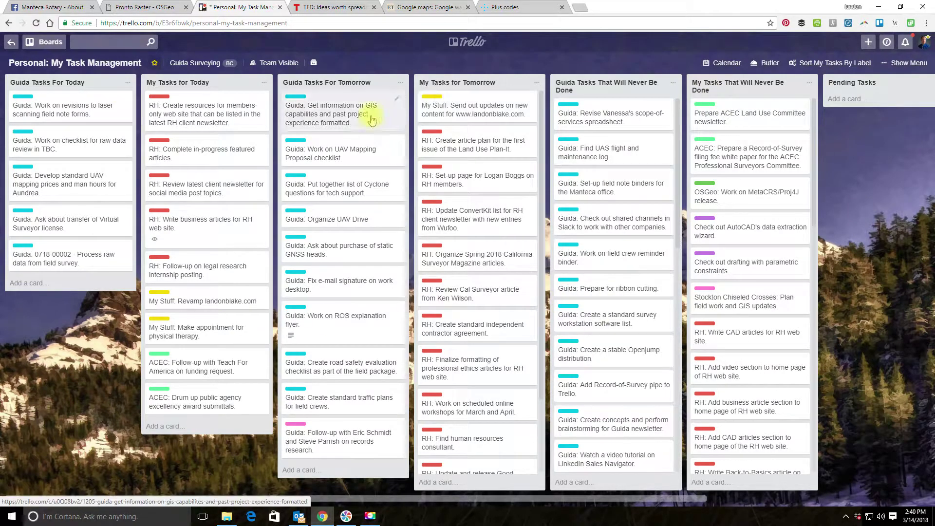
{"action": "left_click", "coordinate": [475, 38]}
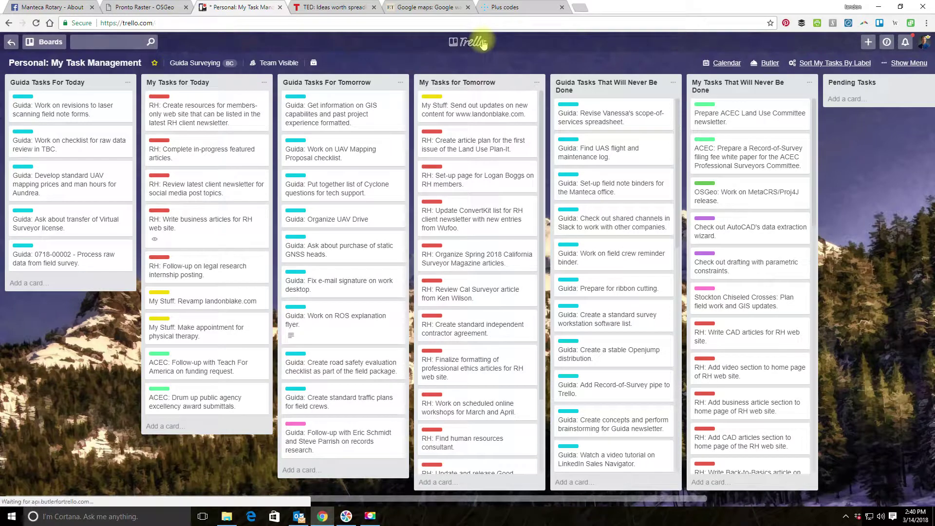